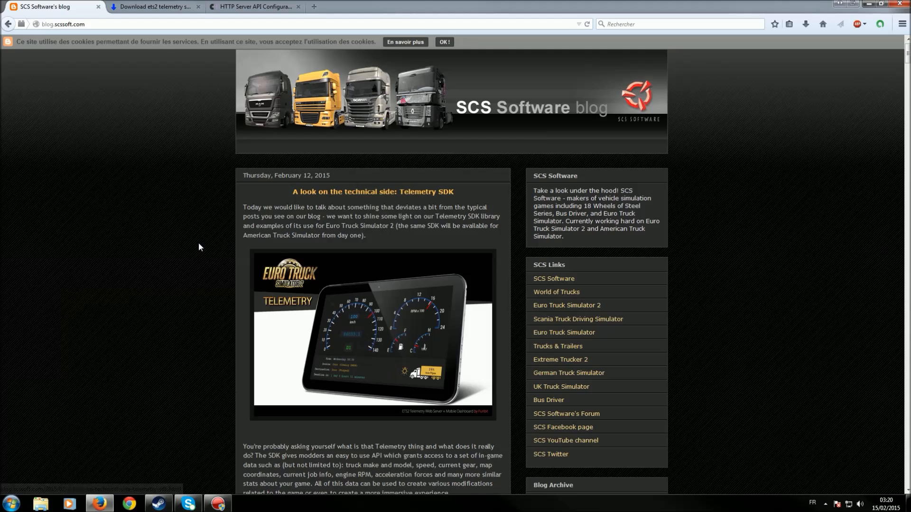
# Open the forum thread for the Telemetry Web Server and Mobile Dashboard from the SCS Software blog post
pyautogui.scroll(-1, 203, 248)
pyautogui.scroll(-9, 202, 243)
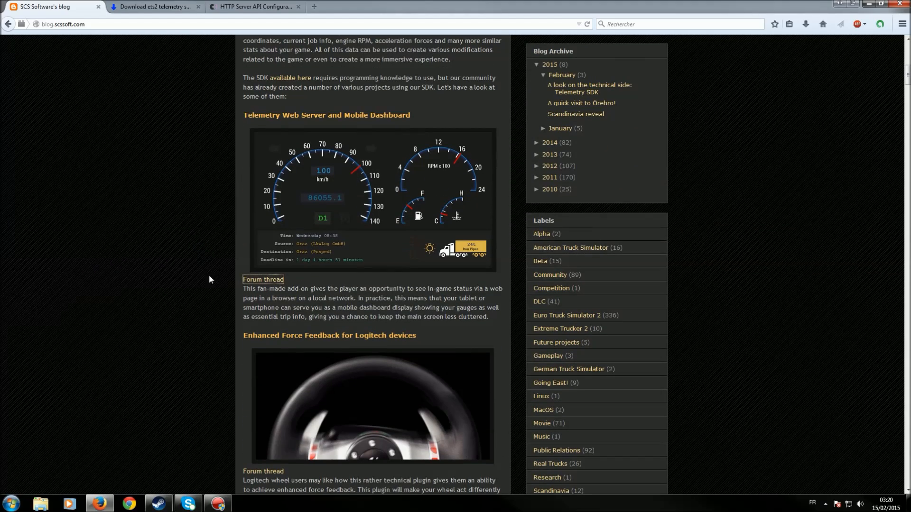
pyautogui.click(263, 281)
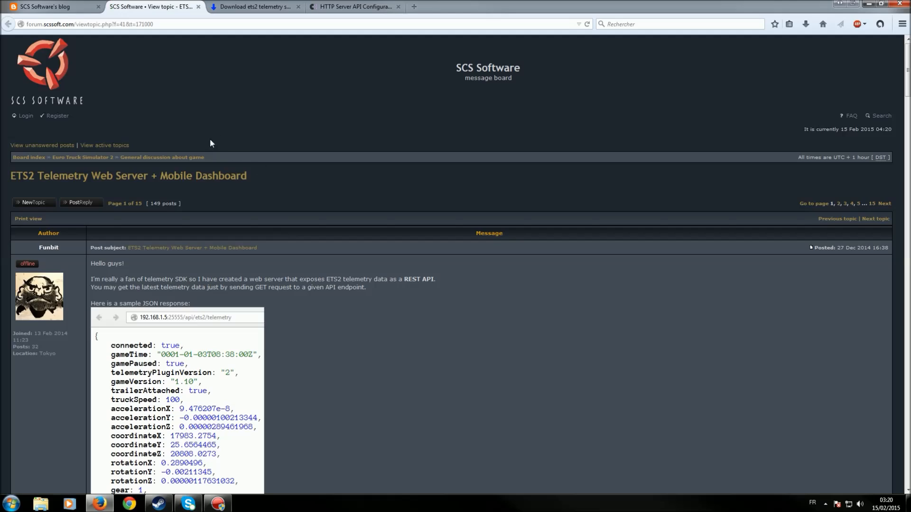
# Look through the thread's first post, examining the dashboard sample, the server application and the setup screenshots
pyautogui.scroll(-13, 428, 271)
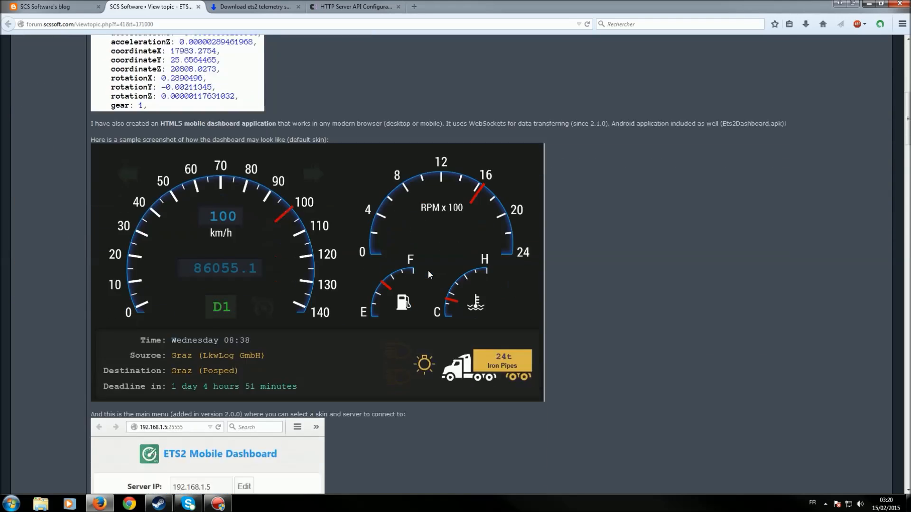
pyautogui.scroll(4, 429, 274)
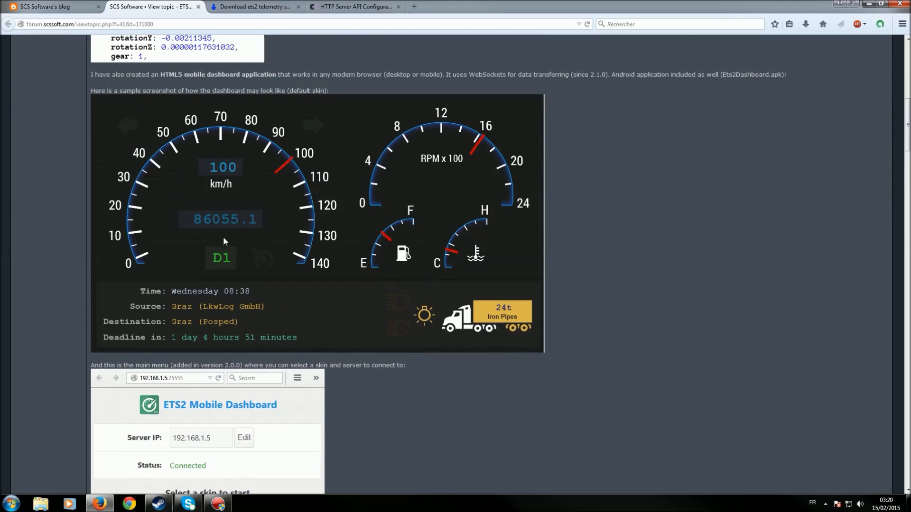
pyautogui.scroll(-3, 291, 268)
pyautogui.scroll(-12, 291, 268)
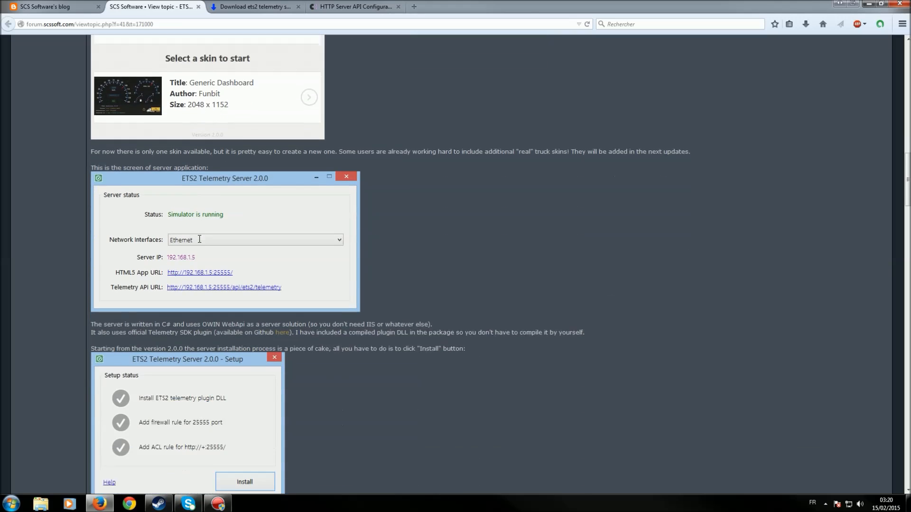
pyautogui.scroll(-1, 185, 261)
pyautogui.scroll(15, 176, 266)
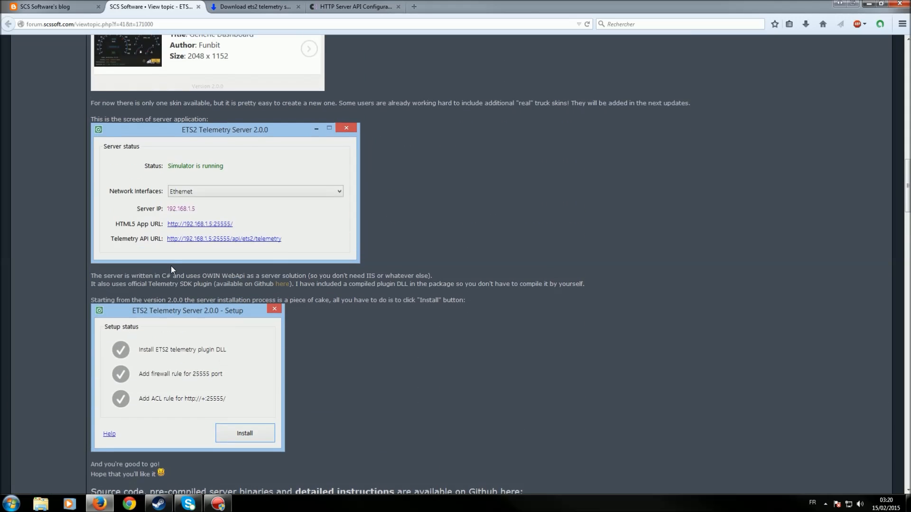
pyautogui.scroll(12, 175, 261)
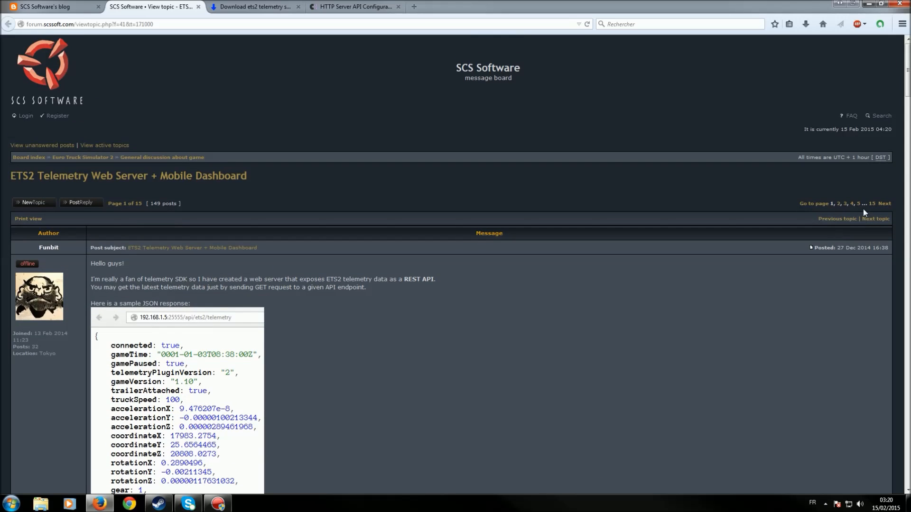
# Go to page 12 of the ETS2 Telemetry thread and find the Skin Pack 1 post with its download link
pyautogui.click(872, 204)
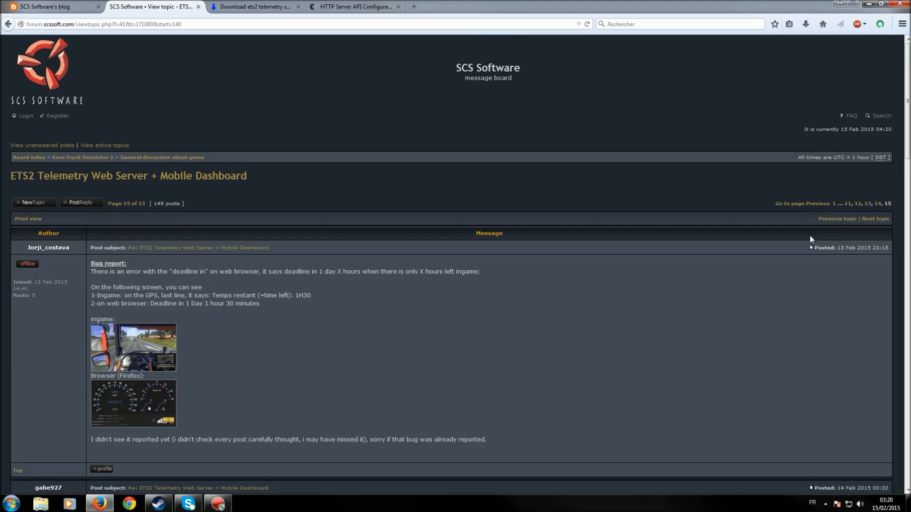
pyautogui.click(857, 204)
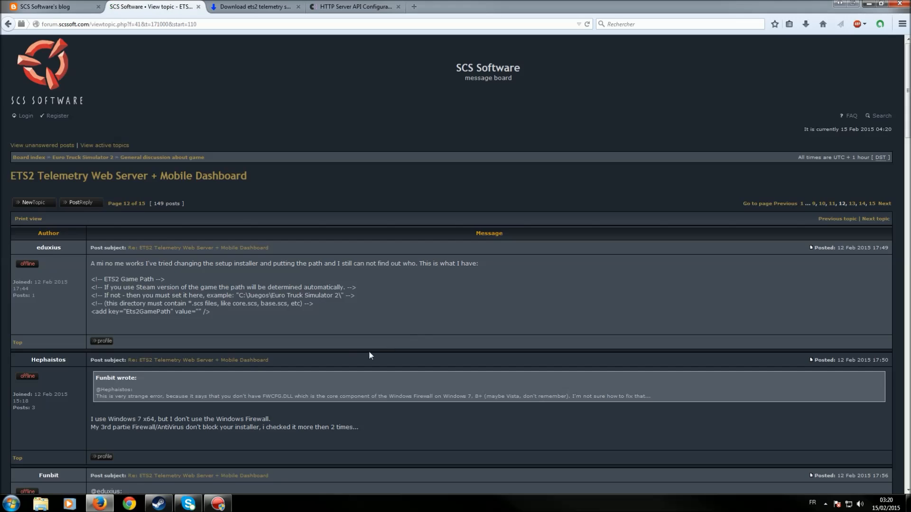
pyautogui.scroll(-15, 332, 354)
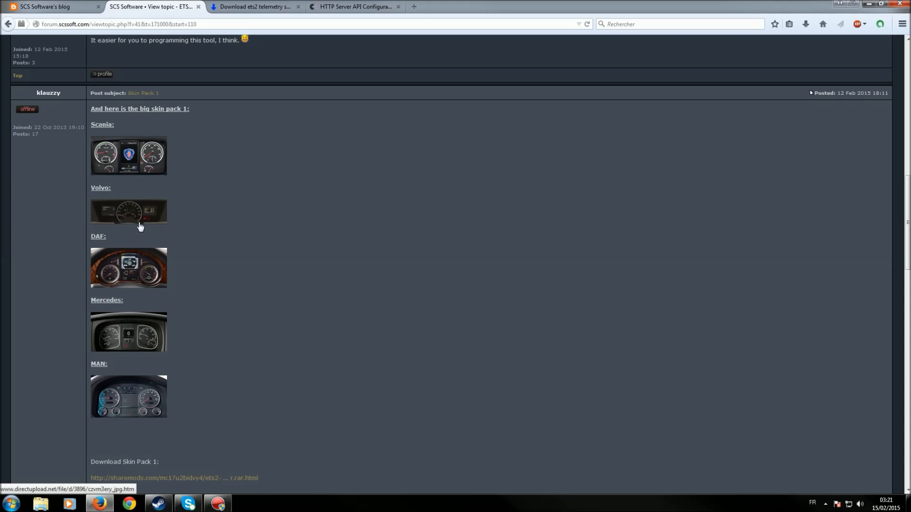
pyautogui.scroll(-2, 226, 347)
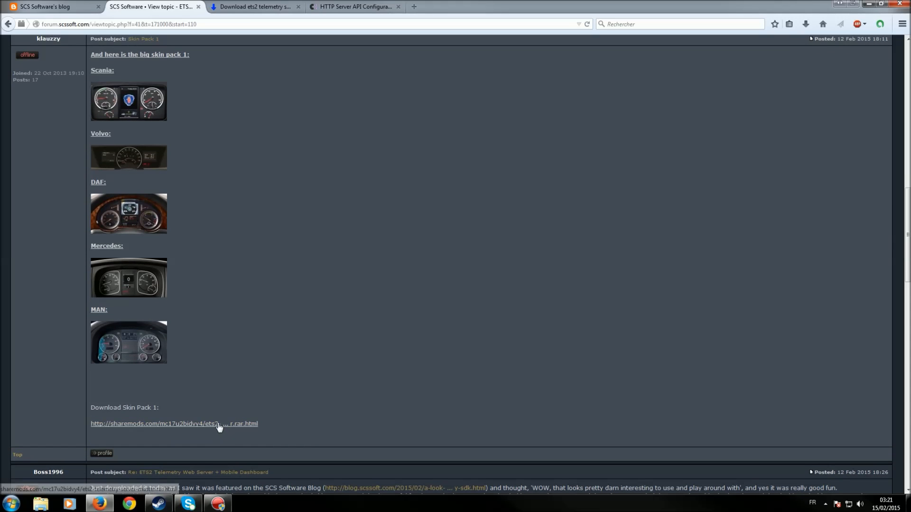
# Request the free download of ets2-telemetry-server-master.rar from the Skin Pack 1 link, but cancel saving the file
pyautogui.click(217, 424)
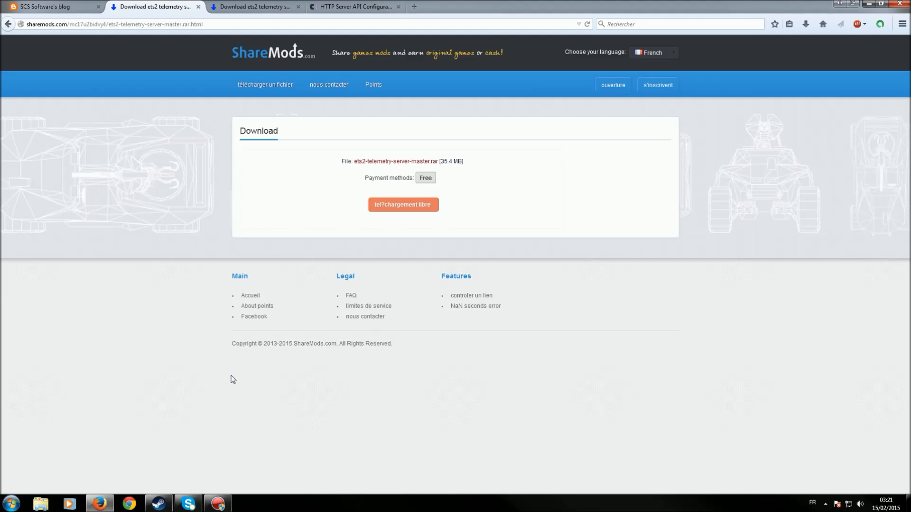
pyautogui.click(410, 208)
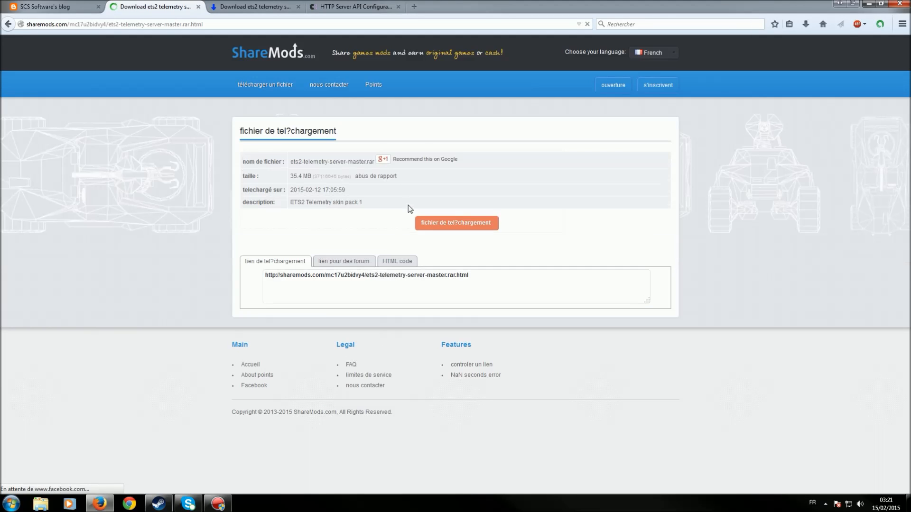
pyautogui.click(427, 222)
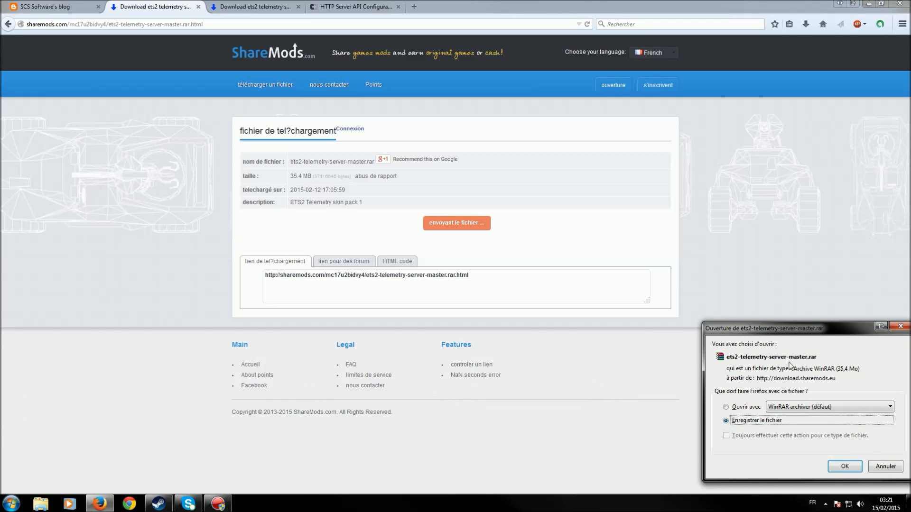
pyautogui.click(885, 467)
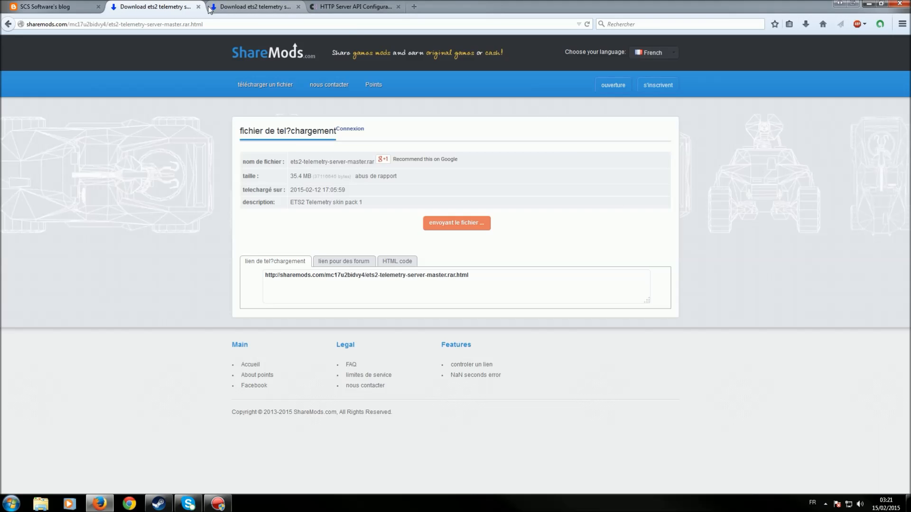
# Leave the browser for the desktop and open ets2-telemetry-server-master inside the folder Nouveau dossier (3)
pyautogui.click(83, 7)
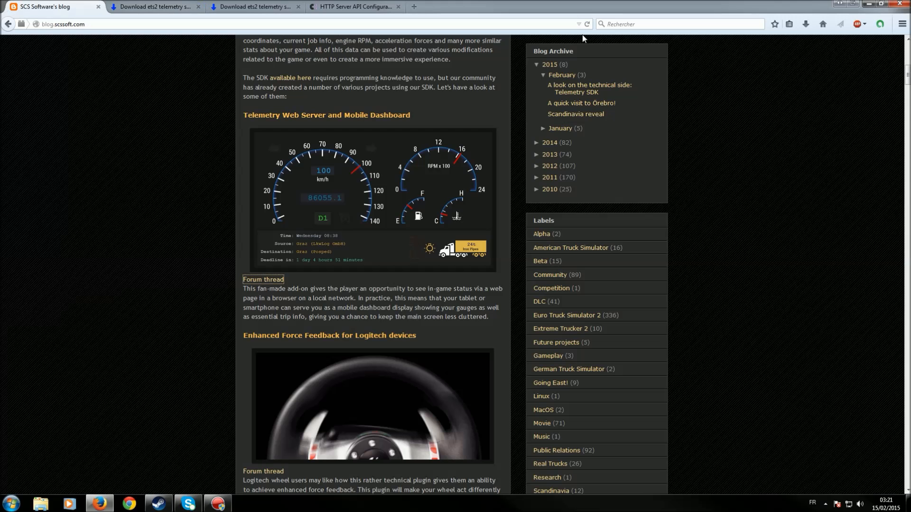
pyautogui.click(869, 4)
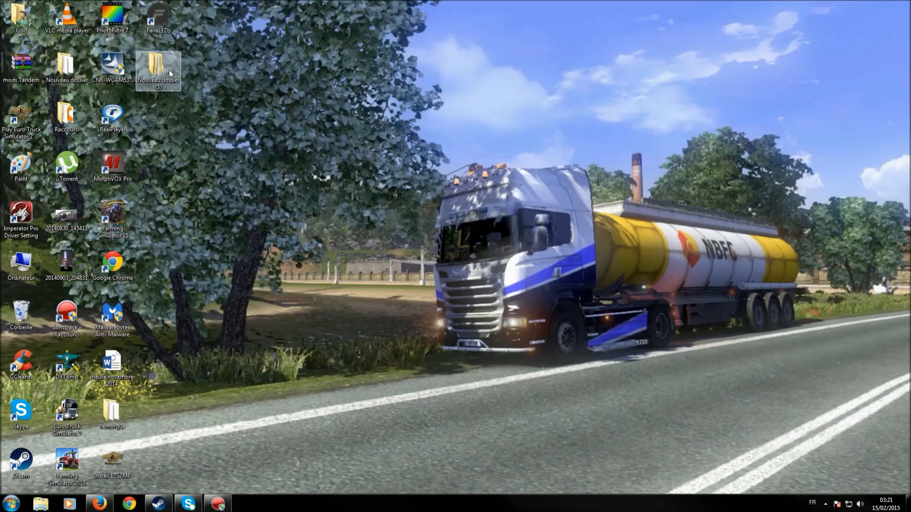
pyautogui.doubleClick(169, 71)
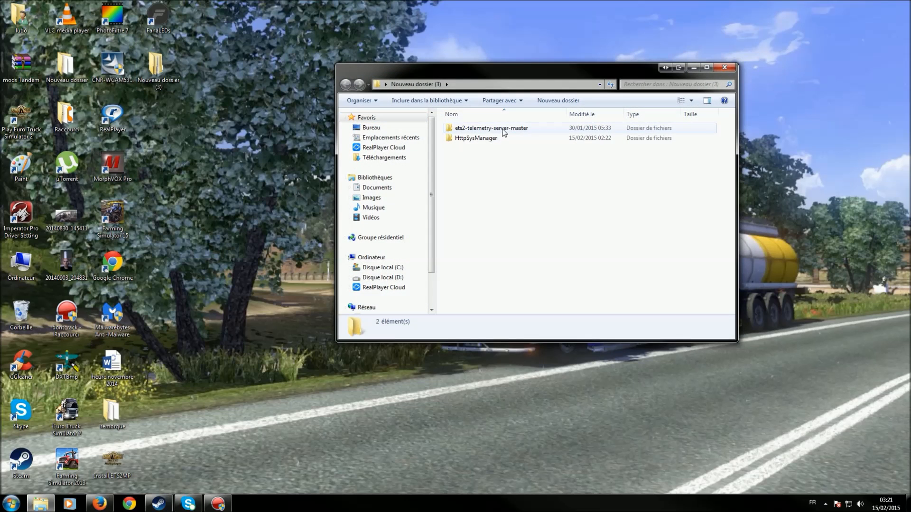
pyautogui.click(503, 132)
pyautogui.doubleClick(493, 130)
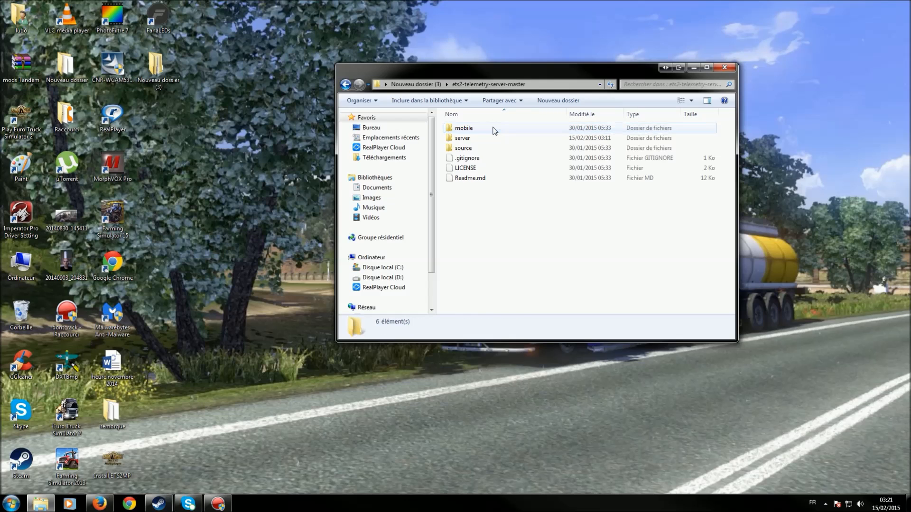
# View the Android app file in the mobile\Android folder, then return to ets2-telemetry-server-master
pyautogui.doubleClick(464, 137)
pyautogui.doubleClick(463, 129)
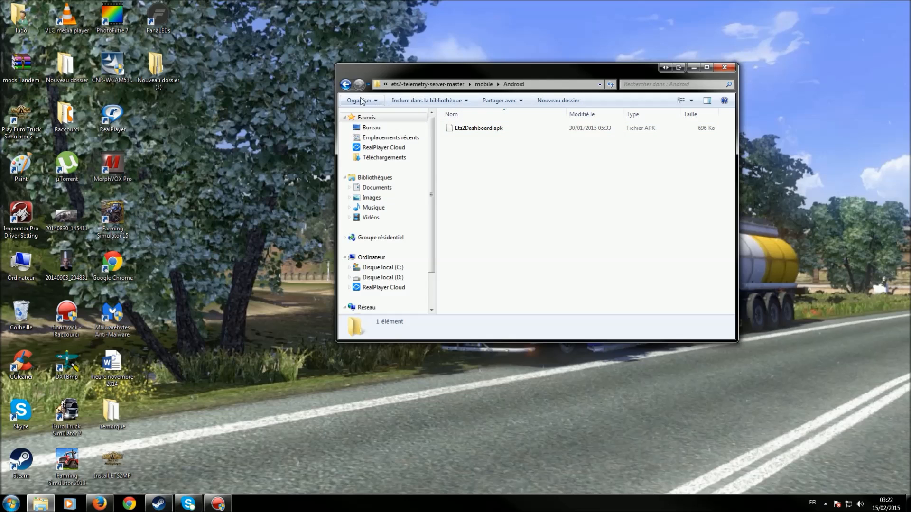
pyautogui.click(346, 85)
pyautogui.click(345, 84)
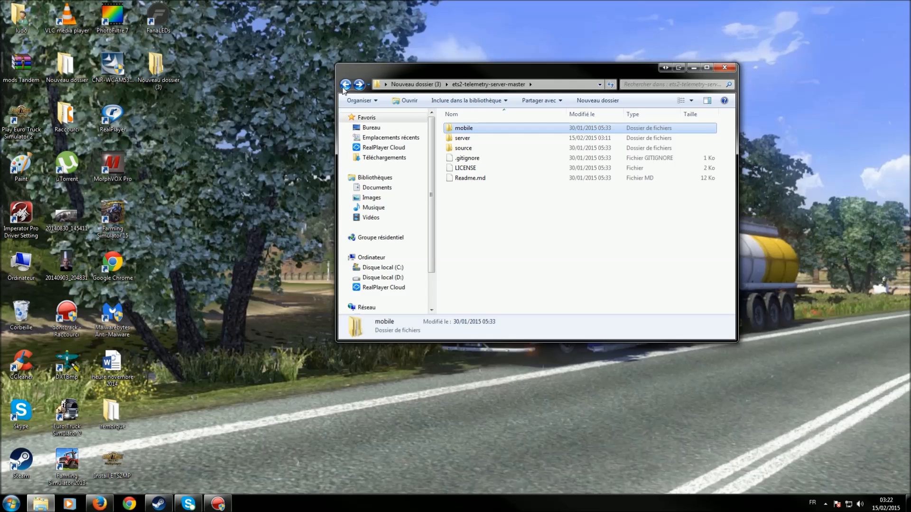
# Open the server\Ets2Plugins\win_x86\plugins folder that holds ets2-telemetry.dll
pyautogui.doubleClick(457, 139)
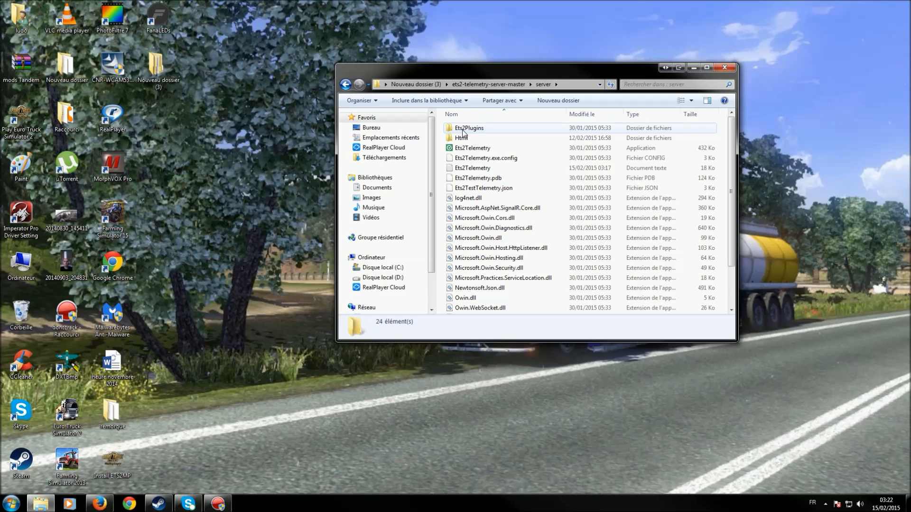
pyautogui.doubleClick(480, 129)
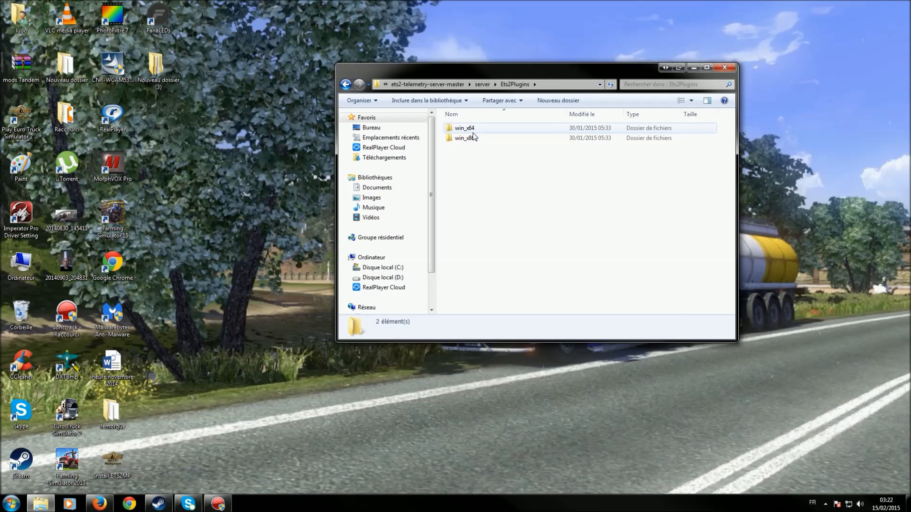
pyautogui.doubleClick(465, 137)
pyautogui.click(471, 134)
pyautogui.doubleClick(472, 134)
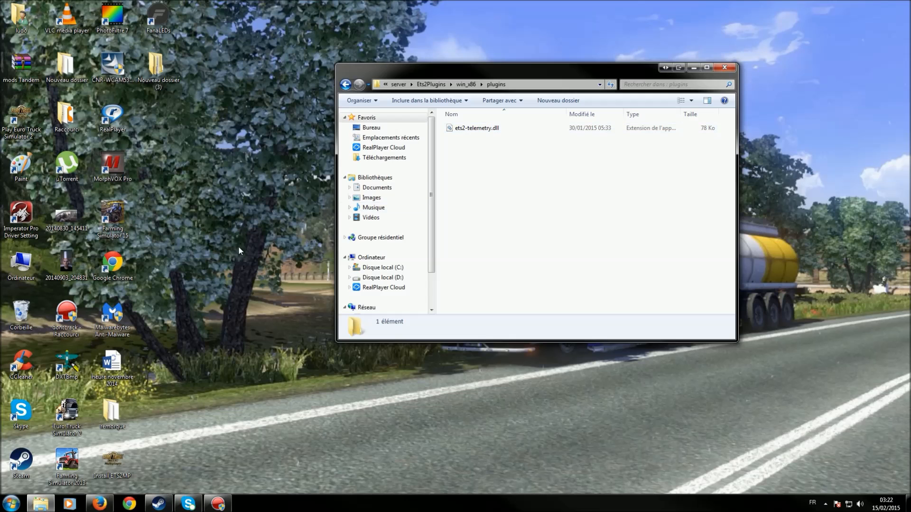
# In a second Explorer window, open the SteamApps folder under C:\Program Files (x86)\Steam
pyautogui.click(10, 503)
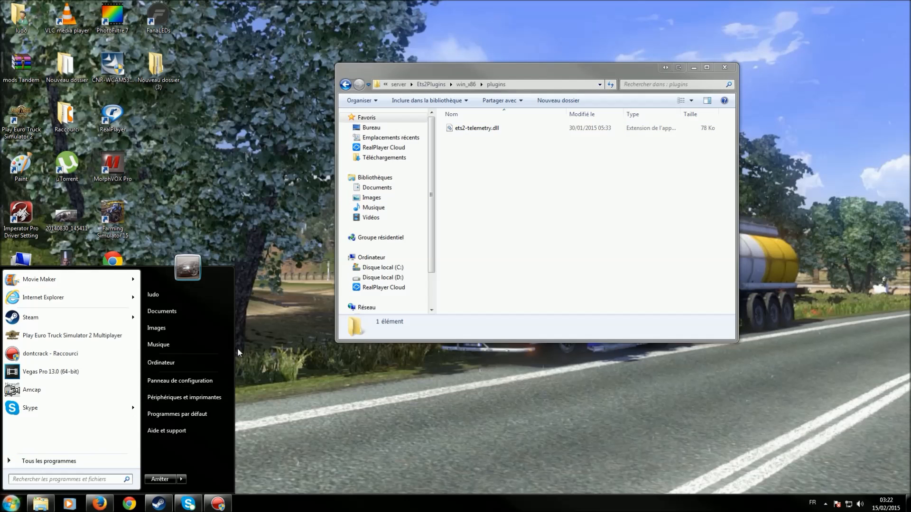
pyautogui.click(177, 363)
pyautogui.doubleClick(527, 156)
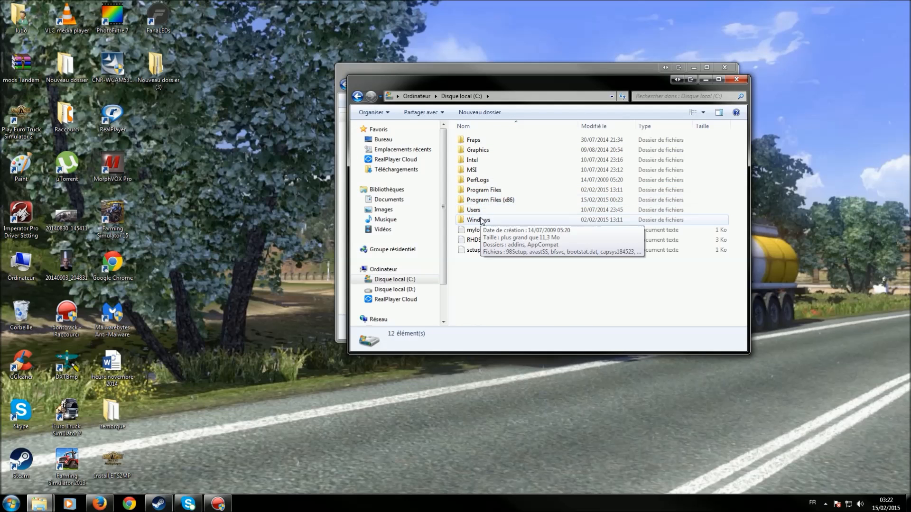
pyautogui.click(481, 202)
pyautogui.doubleClick(481, 201)
pyautogui.scroll(-8, 483, 256)
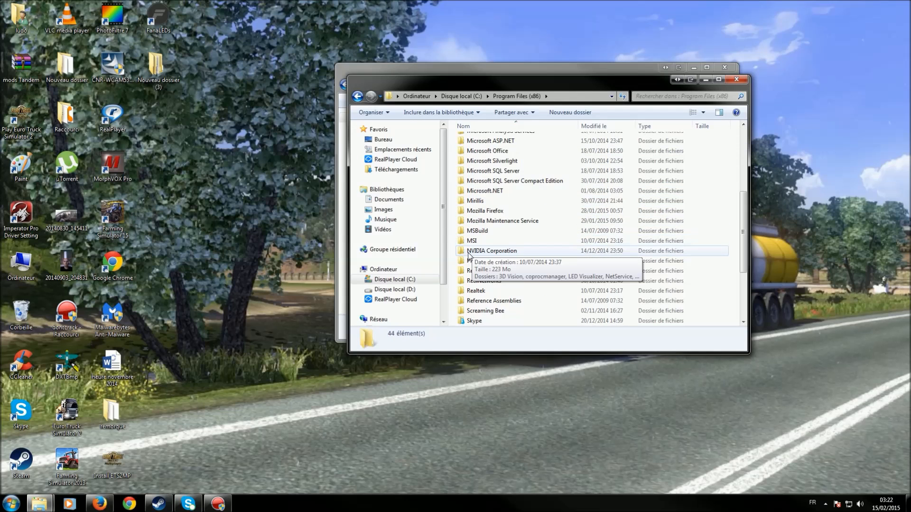
pyautogui.doubleClick(475, 241)
pyautogui.scroll(-7, 498, 247)
pyautogui.doubleClick(481, 211)
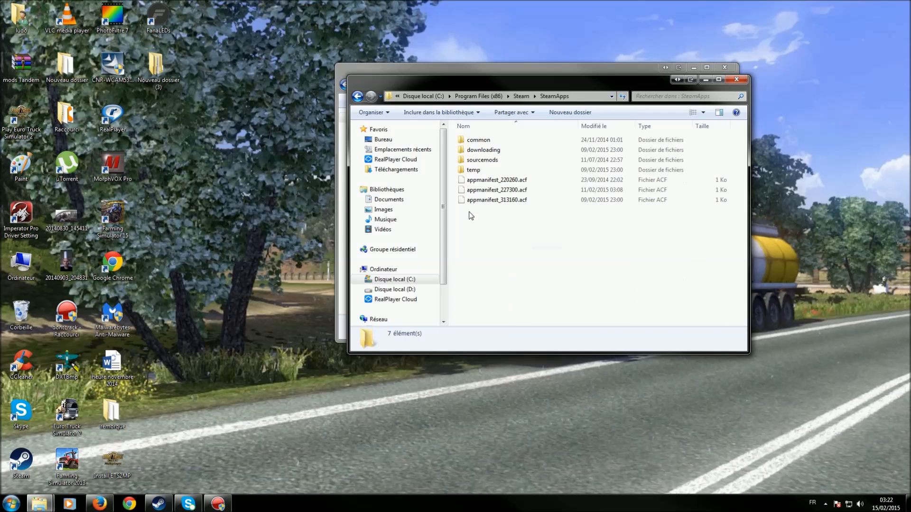
# Open common\Euro Truck Simulator 2\bin\win_x86\plugins and place its window beside the Ets2Plugins one
pyautogui.doubleClick(489, 142)
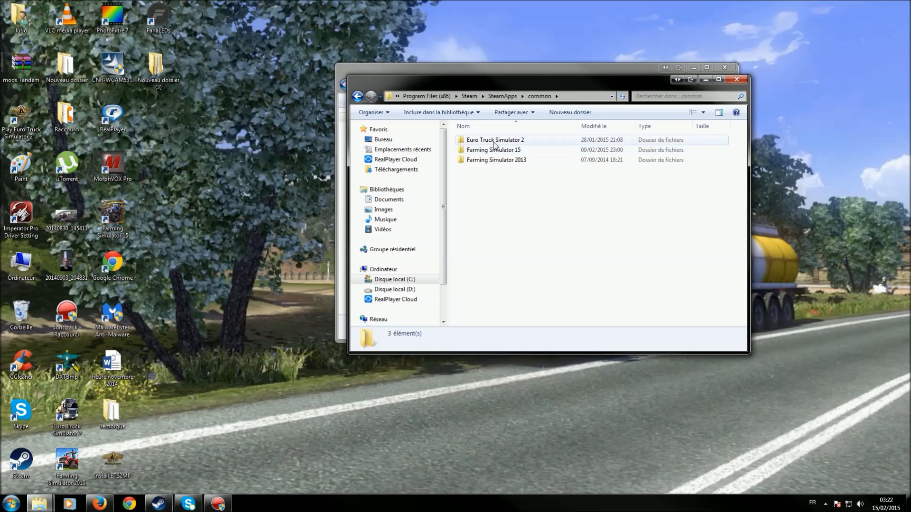
pyautogui.doubleClick(482, 141)
pyautogui.doubleClick(479, 141)
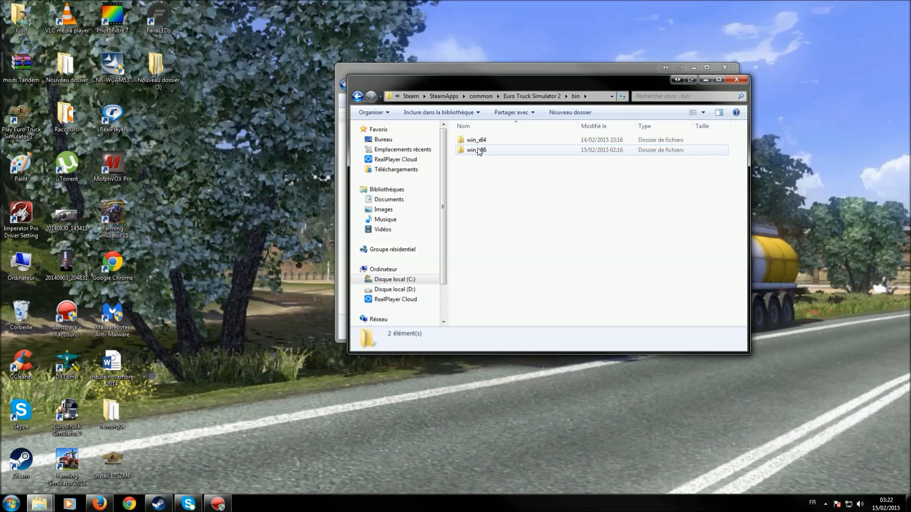
pyautogui.doubleClick(481, 150)
pyautogui.doubleClick(476, 140)
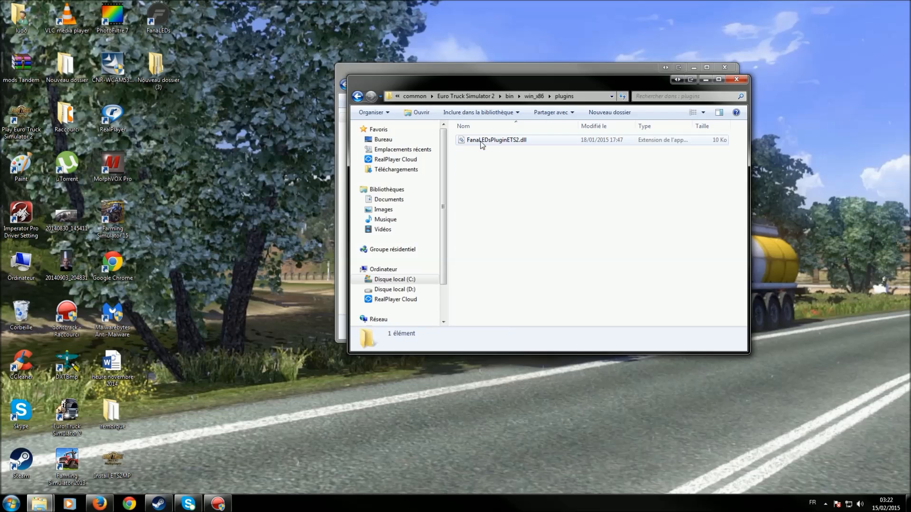
pyautogui.moveTo(516, 88); pyautogui.dragTo(162, 97)
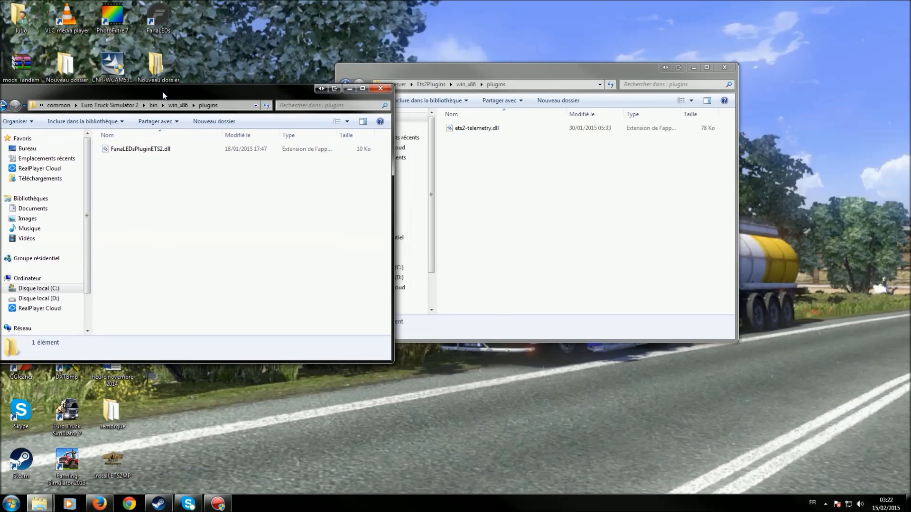
# Copy ets2-telemetry.dll from the Ets2Plugins win_x86 plugins folder into the game's win_x86 plugins folder
pyautogui.rightClick(452, 132)
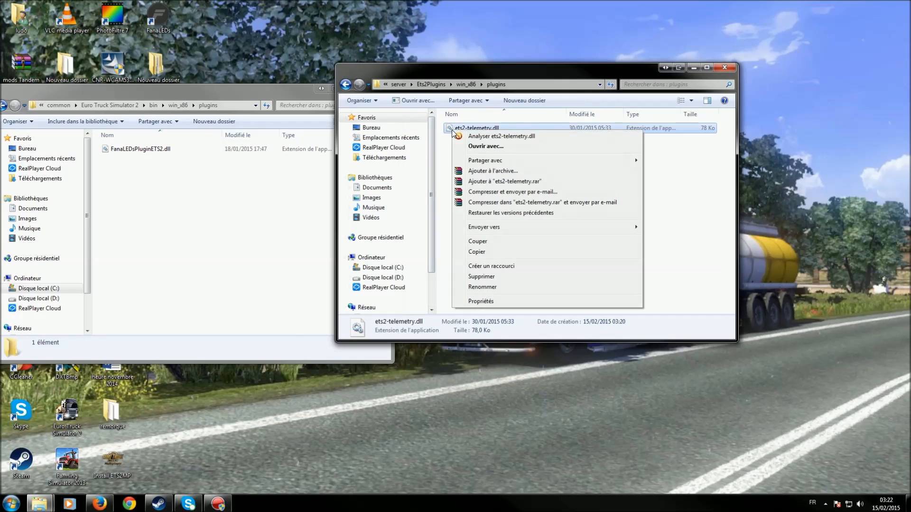
pyautogui.click(475, 252)
pyautogui.click(262, 238)
pyautogui.rightClick(231, 228)
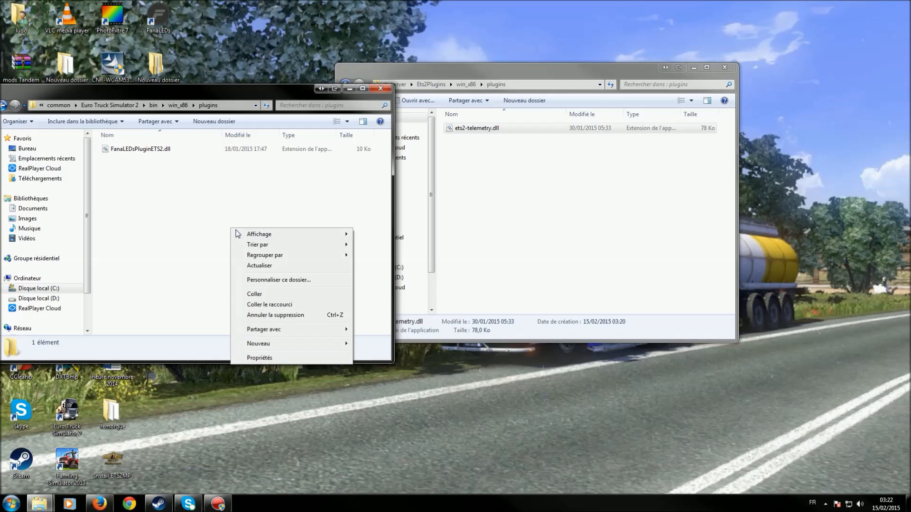
pyautogui.click(257, 294)
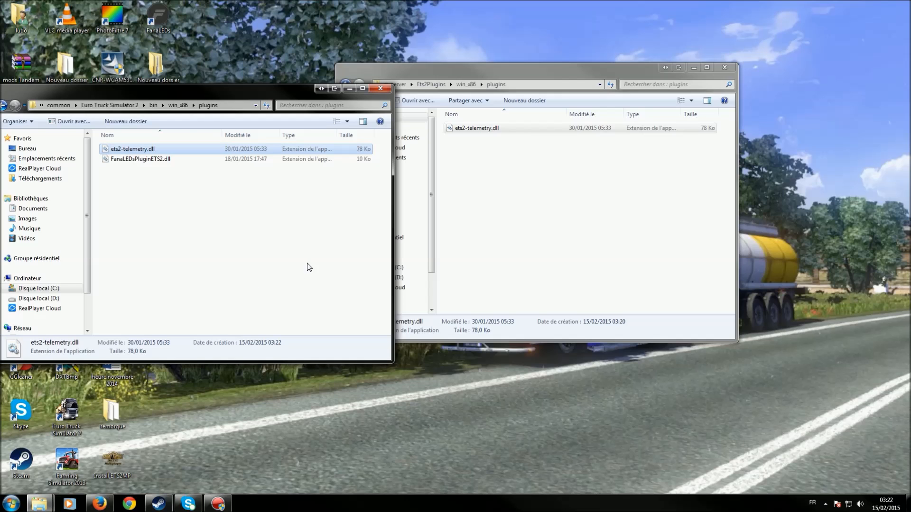
pyautogui.moveTo(272, 96); pyautogui.dragTo(528, 166)
pyautogui.click(345, 84)
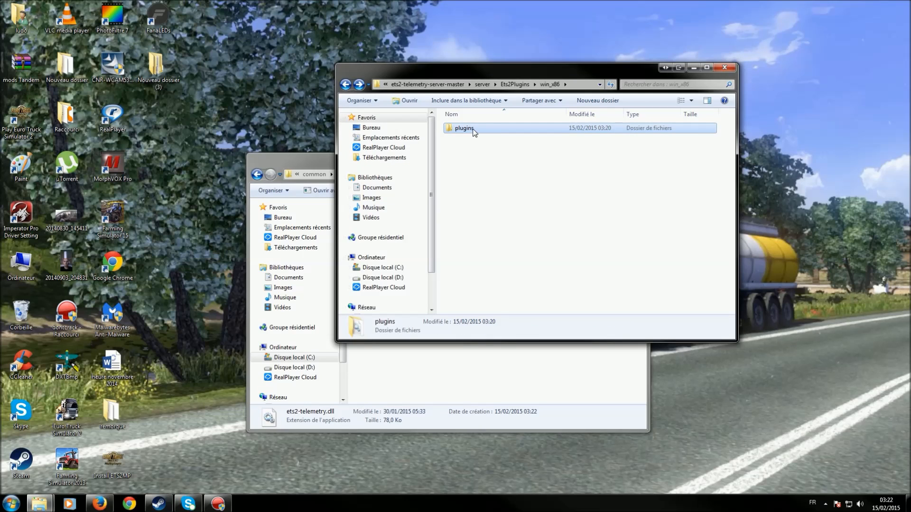
pyautogui.rightClick(473, 128)
pyautogui.click(497, 306)
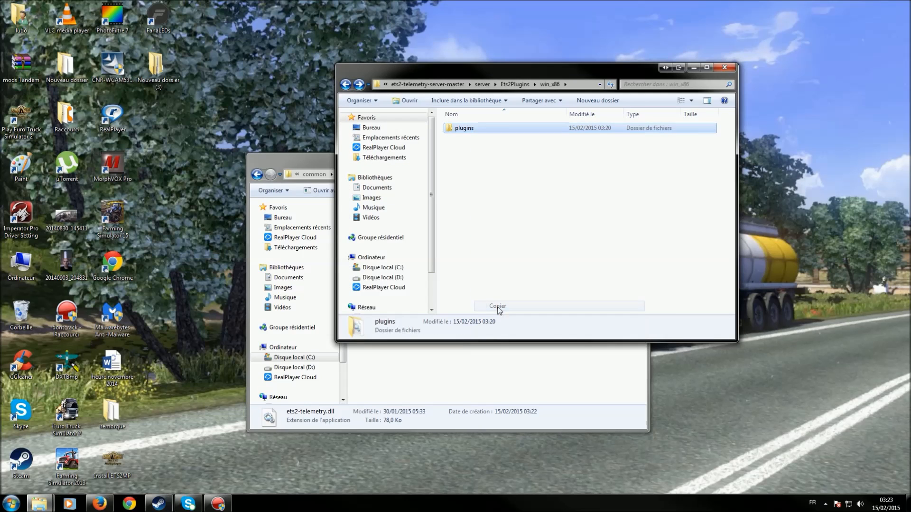
pyautogui.click(258, 184)
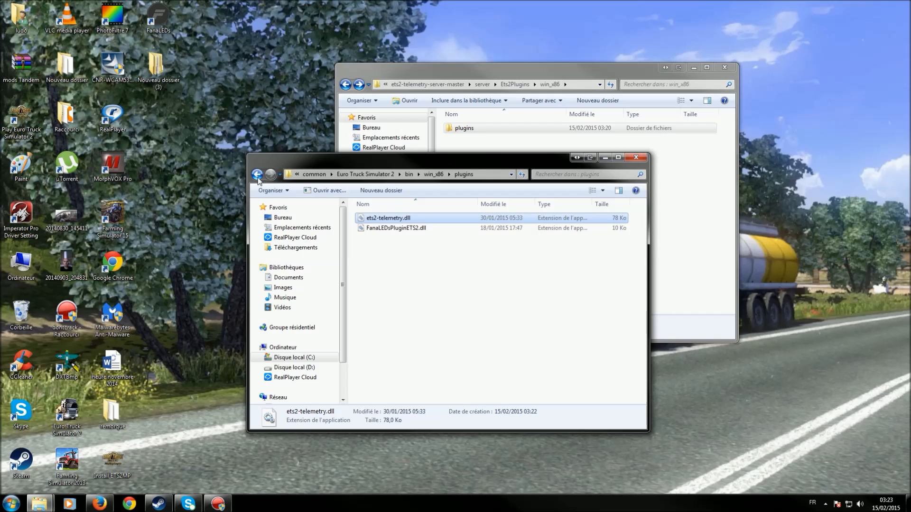
pyautogui.click(257, 176)
pyautogui.rightClick(375, 319)
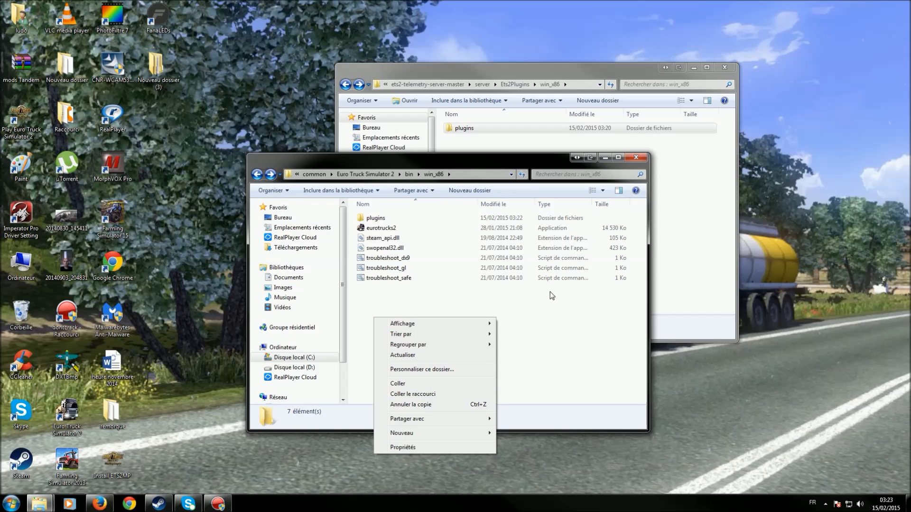
pyautogui.click(551, 311)
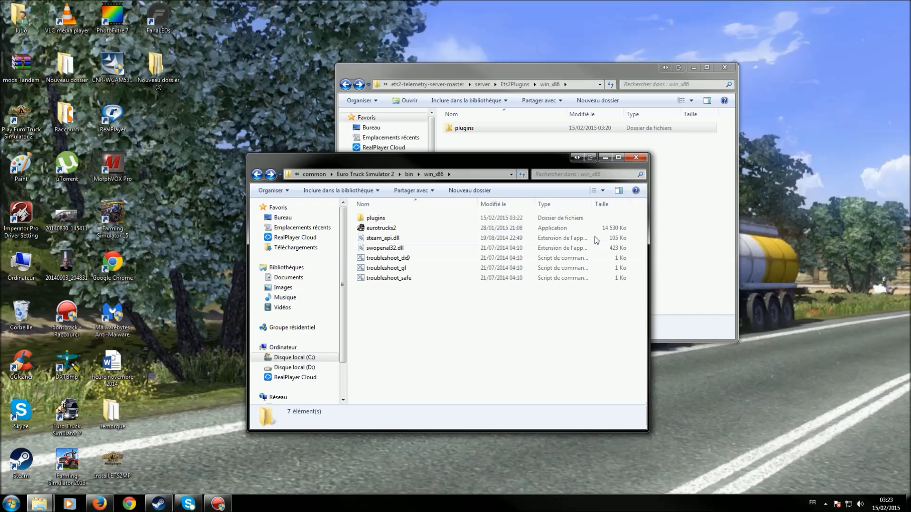
# Close the game's win_x86 folder window and run Ets2Telemetry from the ets2-telemetry-server-master\server folder, minimizing that folder's window
pyautogui.click(635, 158)
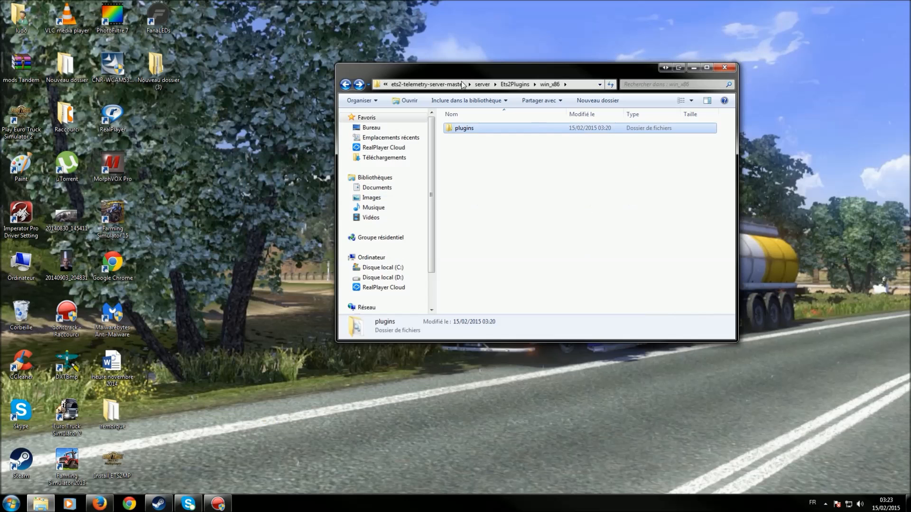
pyautogui.click(345, 85)
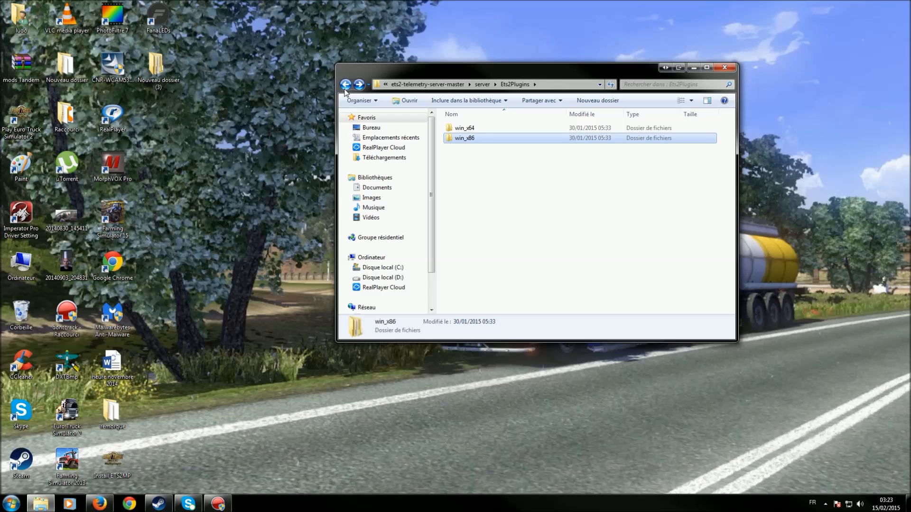
pyautogui.click(346, 85)
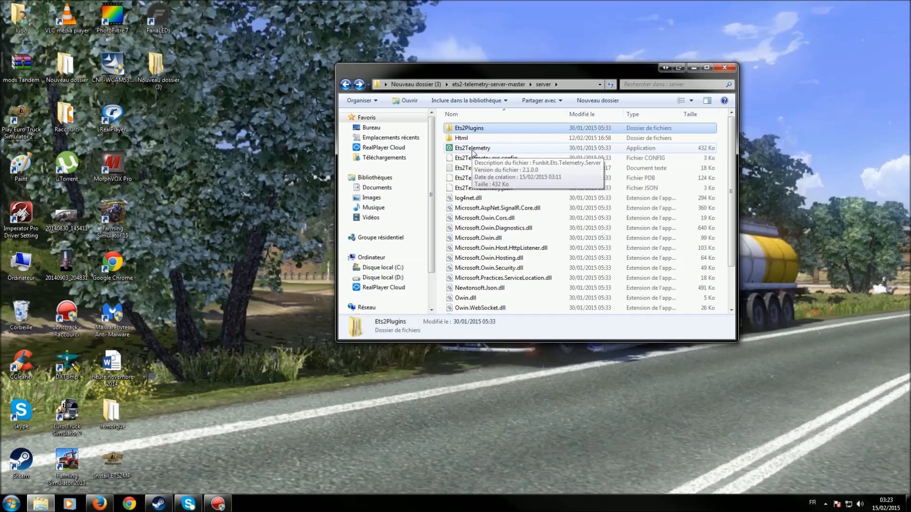
pyautogui.doubleClick(472, 151)
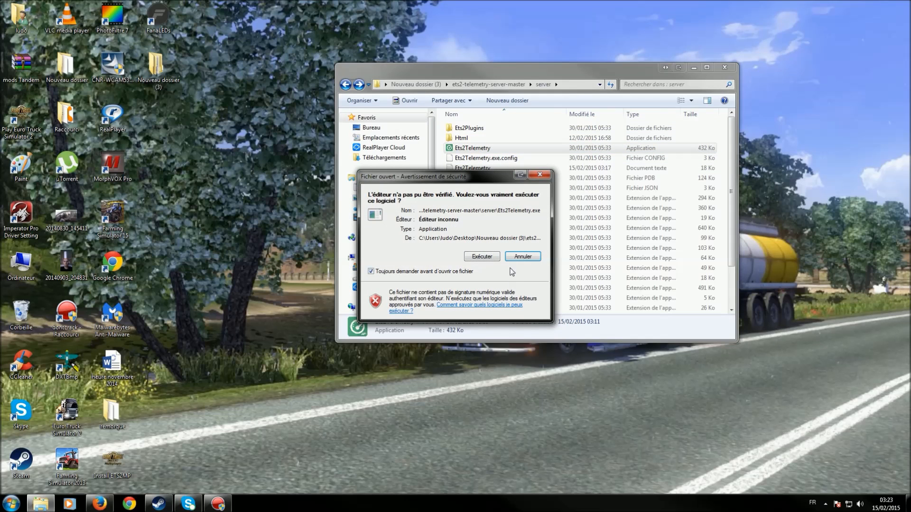
pyautogui.click(494, 260)
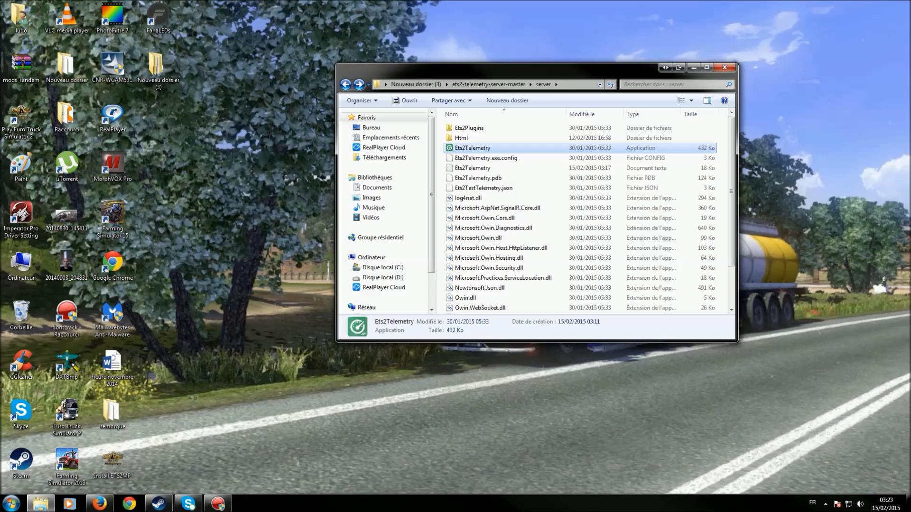
pyautogui.click(693, 67)
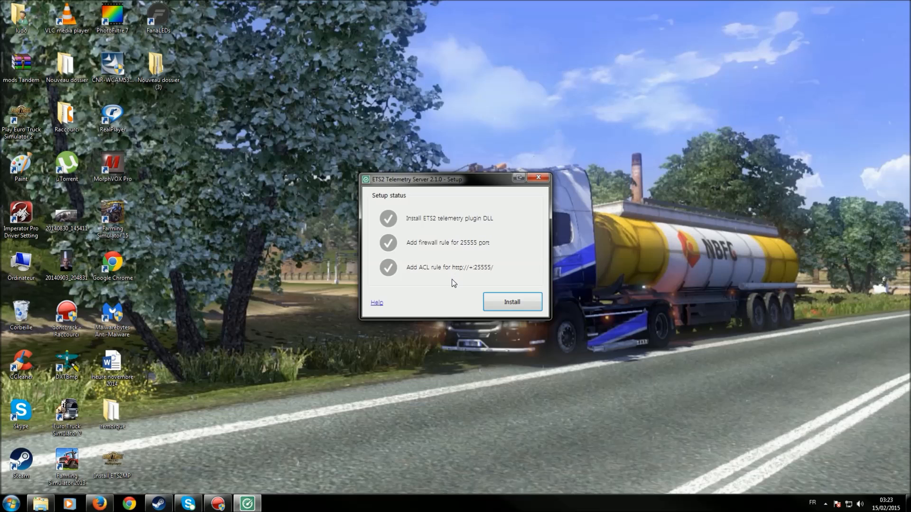
# Try to install the telemetry plugin DLL, firewall rule and ACL rule through the server setup, and move its window aside
pyautogui.click(496, 303)
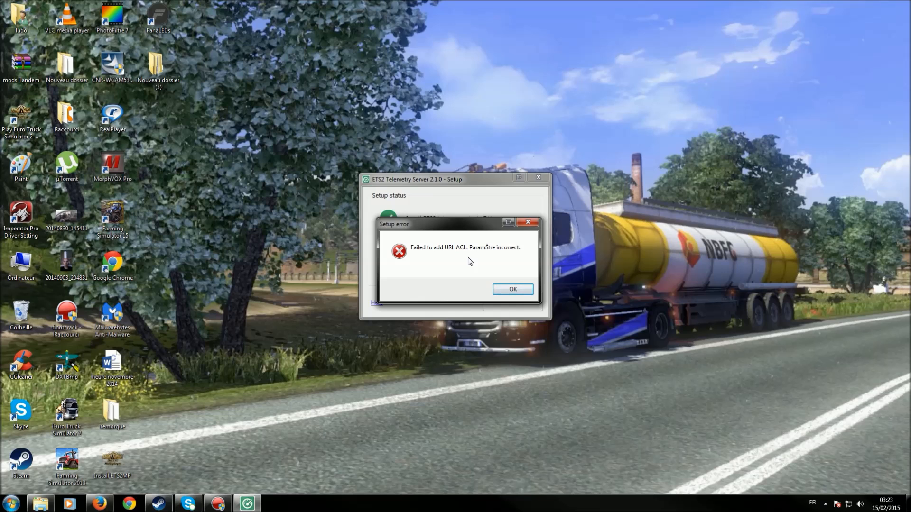
pyautogui.click(496, 295)
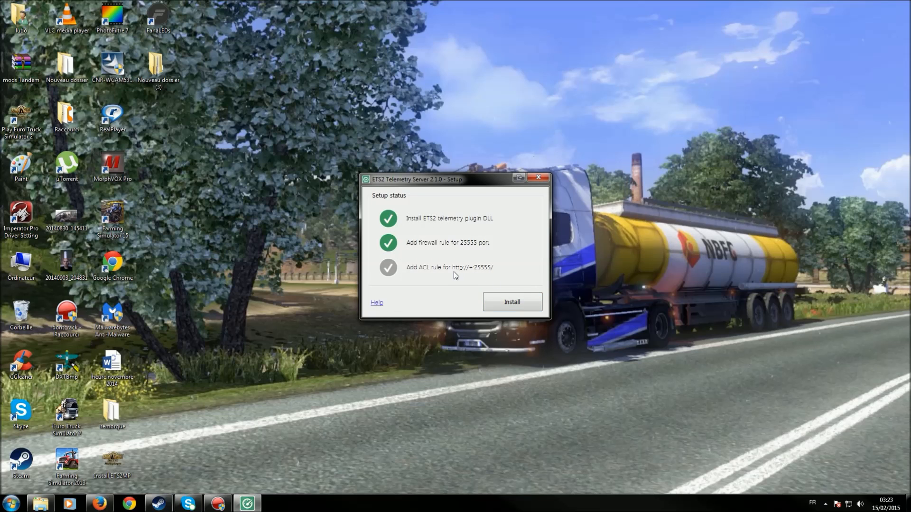
pyautogui.moveTo(465, 183); pyautogui.dragTo(752, 53)
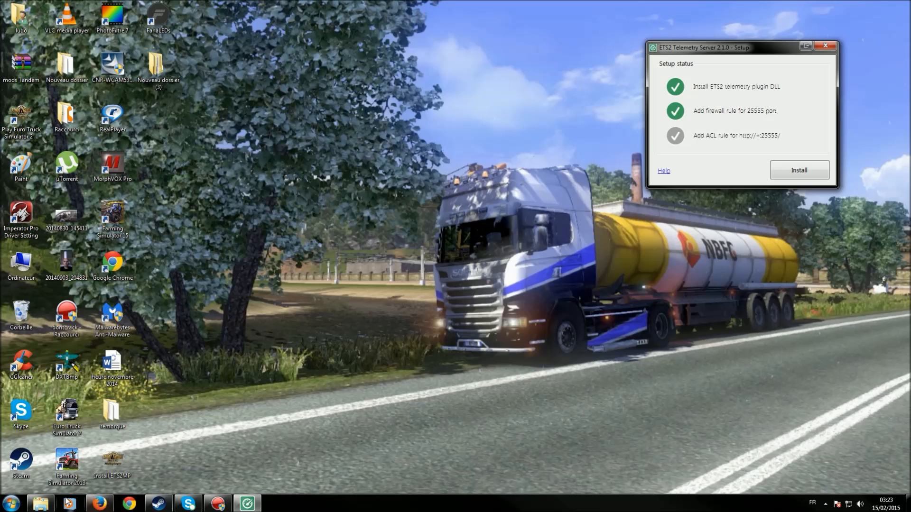
# Switch to Firefox and view the HTTP Server API Configuration download page on CodePlex
pyautogui.click(40, 504)
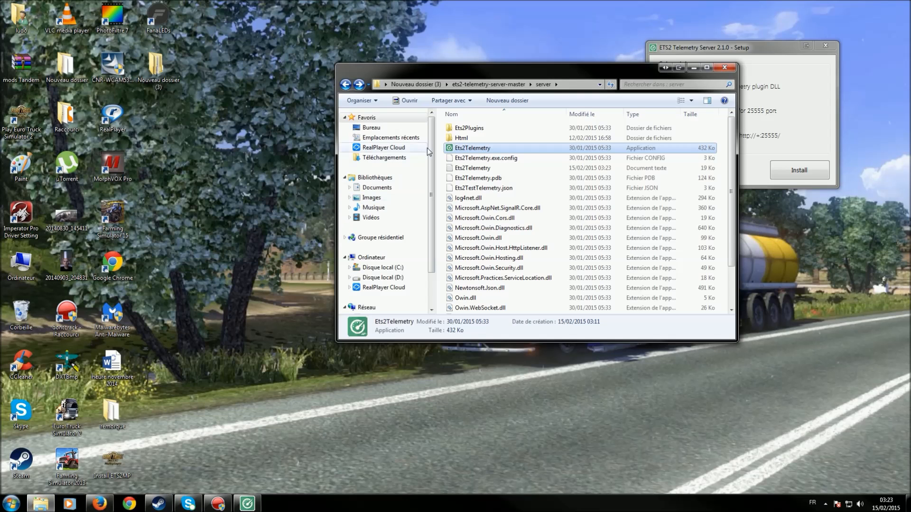
pyautogui.click(346, 86)
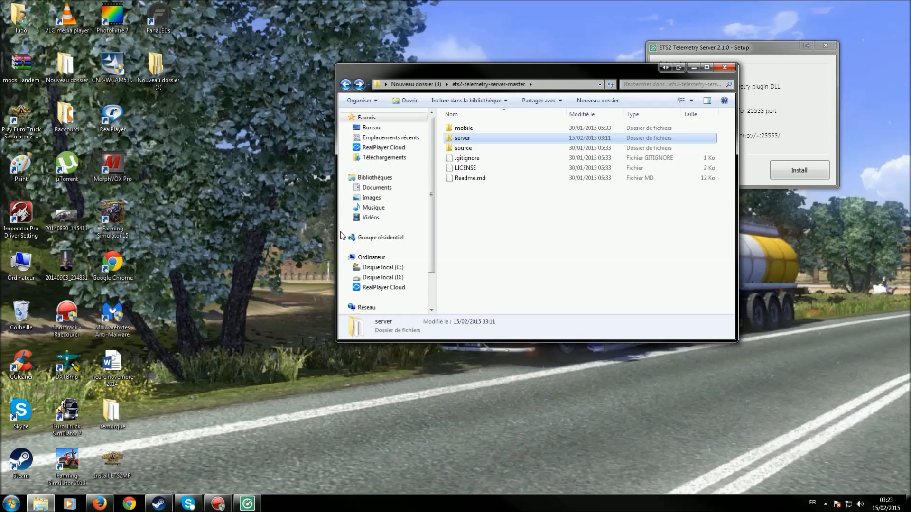
pyautogui.click(100, 503)
pyautogui.click(342, 6)
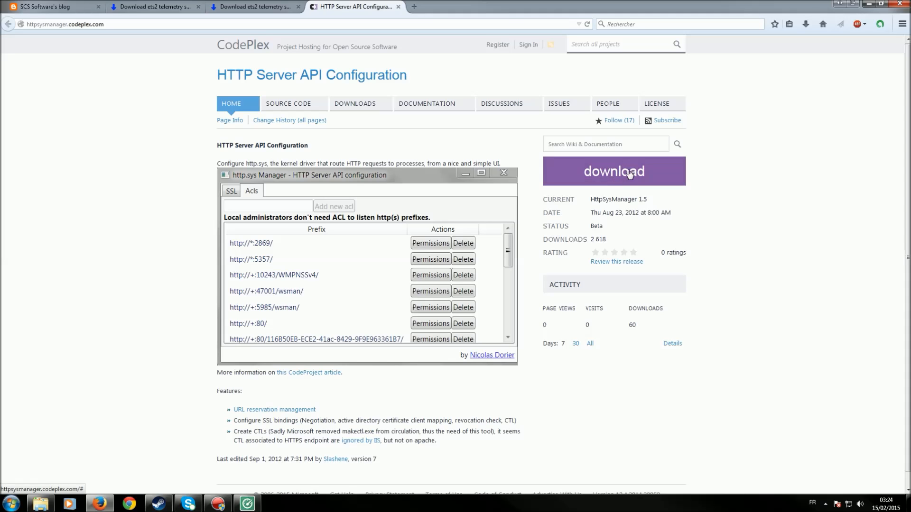
pyautogui.click(869, 4)
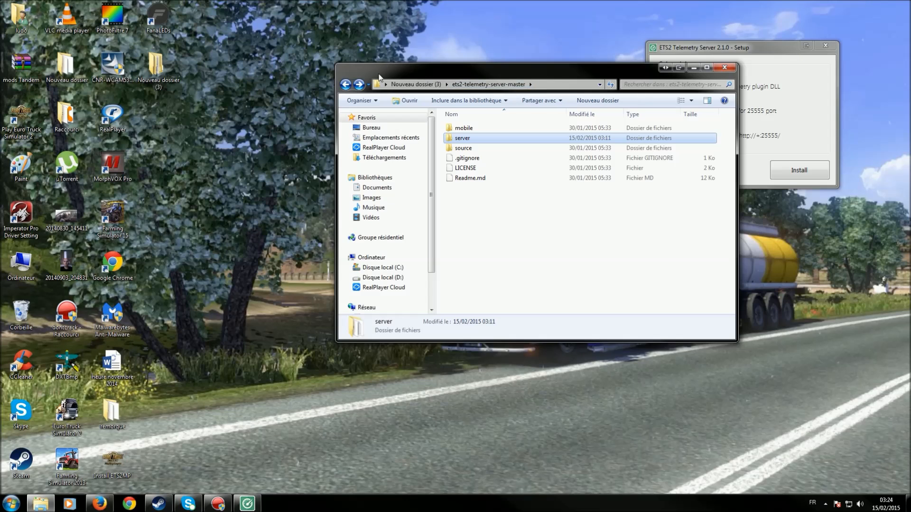
# Run the HttpSysManager application from Nouveau dossier (3)\HttpSysManager and show its ACL list
pyautogui.click(345, 83)
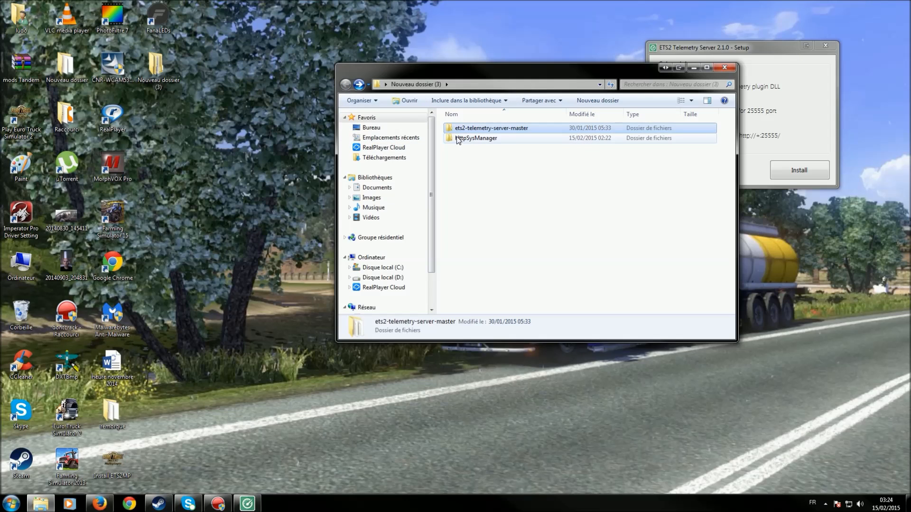
pyautogui.doubleClick(469, 138)
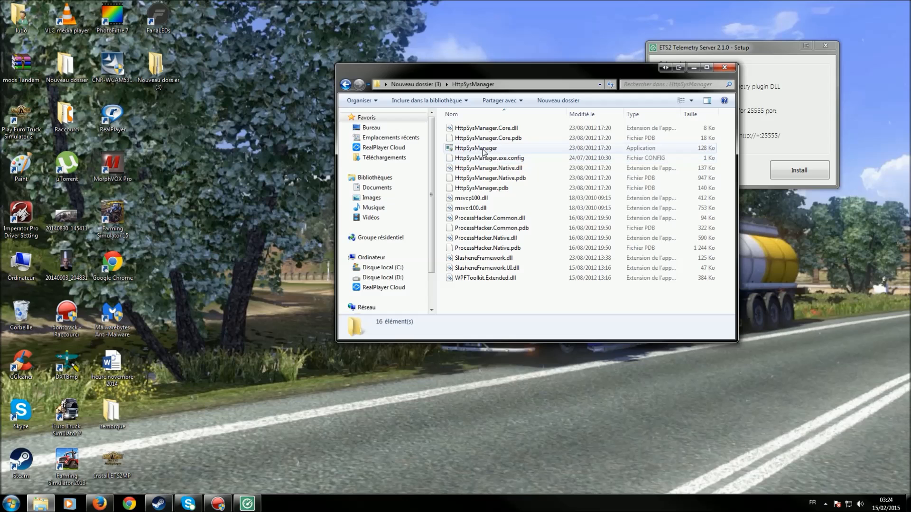
pyautogui.click(482, 149)
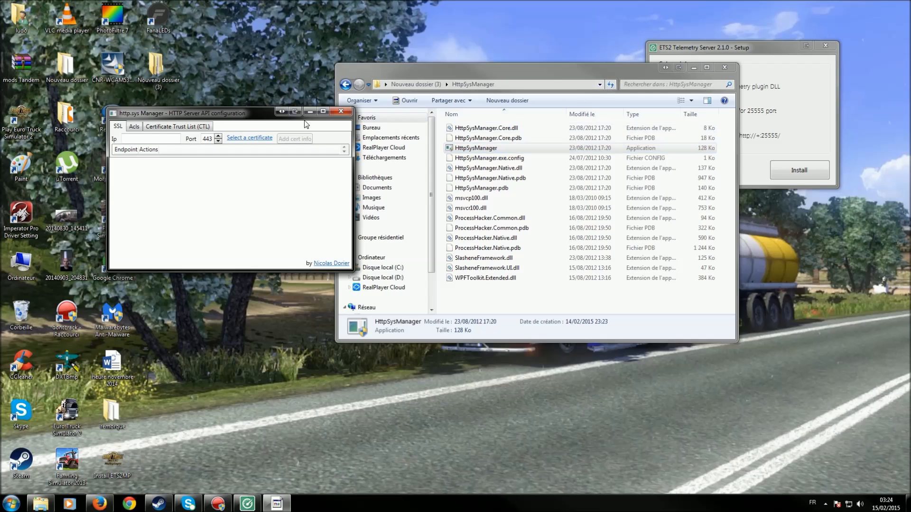
pyautogui.click(136, 129)
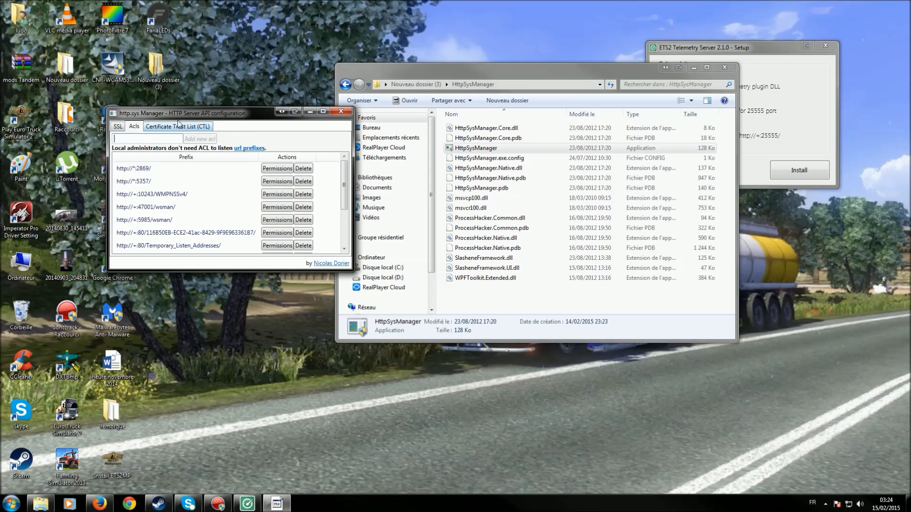
pyautogui.moveTo(234, 114); pyautogui.dragTo(395, 113)
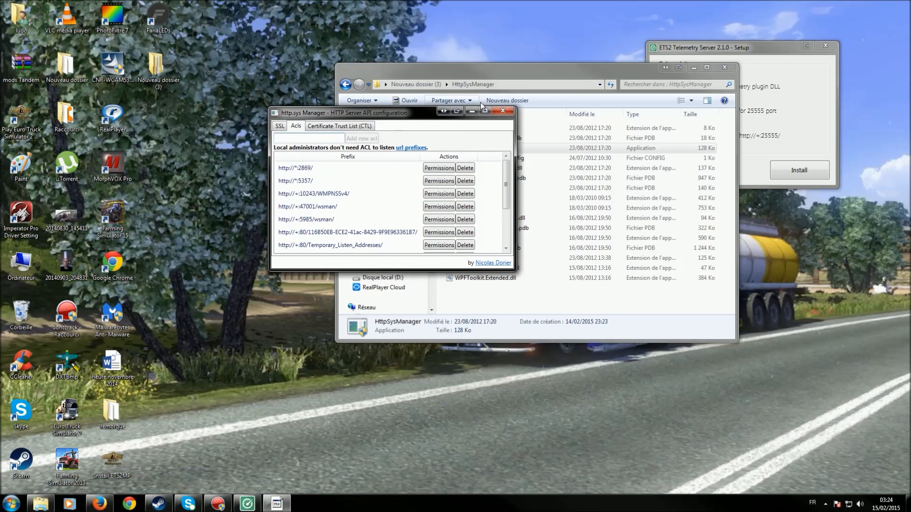
pyautogui.click(694, 67)
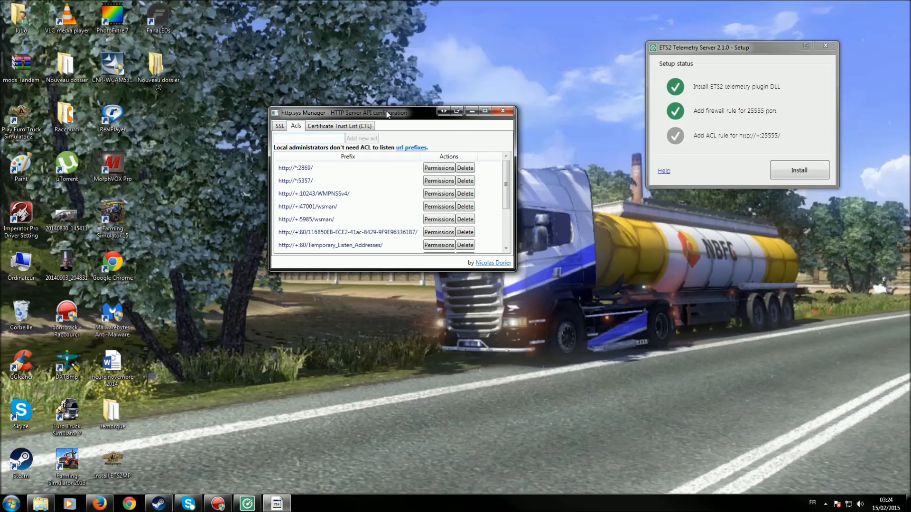
pyautogui.moveTo(388, 114); pyautogui.dragTo(483, 98)
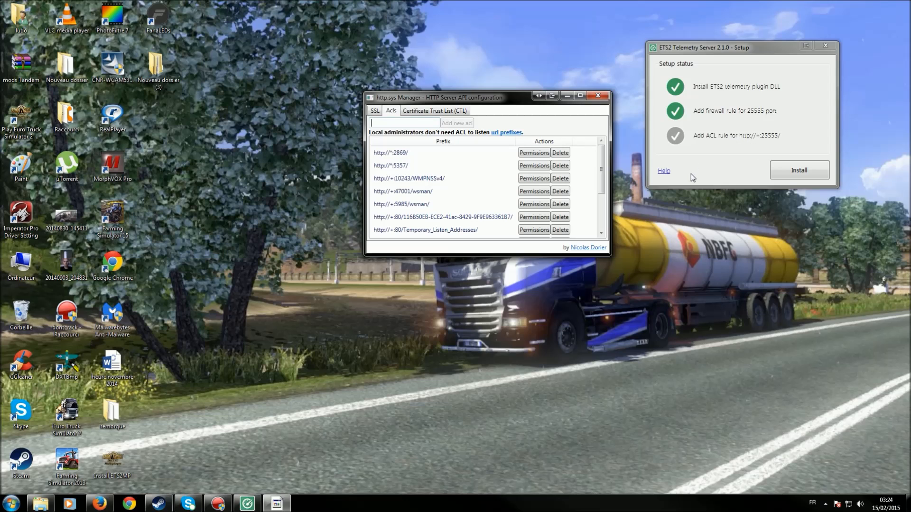
pyautogui.write('http')
pyautogui.write('://+:25555/')
pyautogui.click(456, 126)
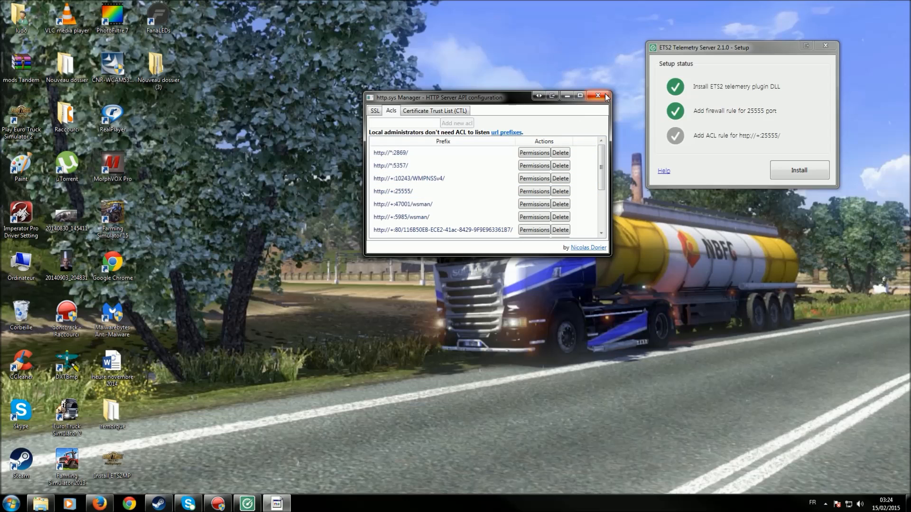
# Close the telemetry setup window and run Ets2Telemetry again from the ets2-telemetry-server-master\server folder
pyautogui.click(821, 47)
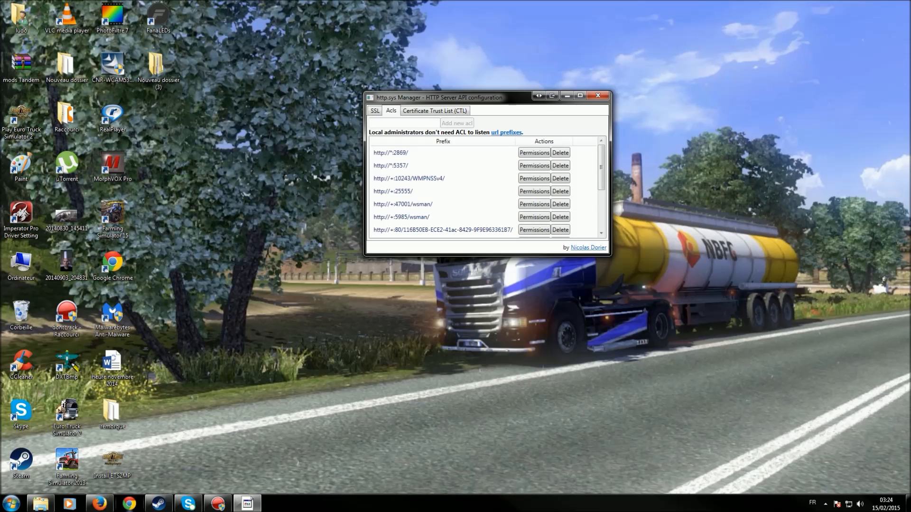
pyautogui.click(41, 507)
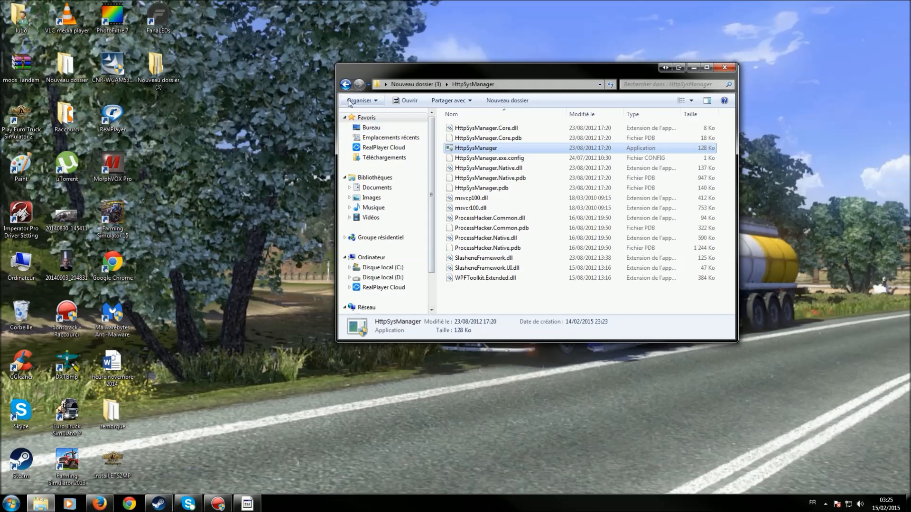
pyautogui.click(346, 85)
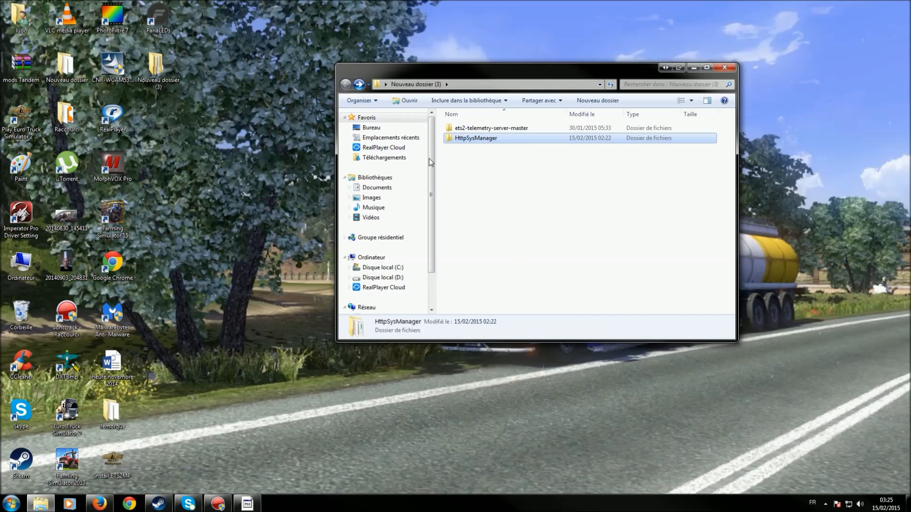
pyautogui.doubleClick(498, 130)
pyautogui.doubleClick(472, 138)
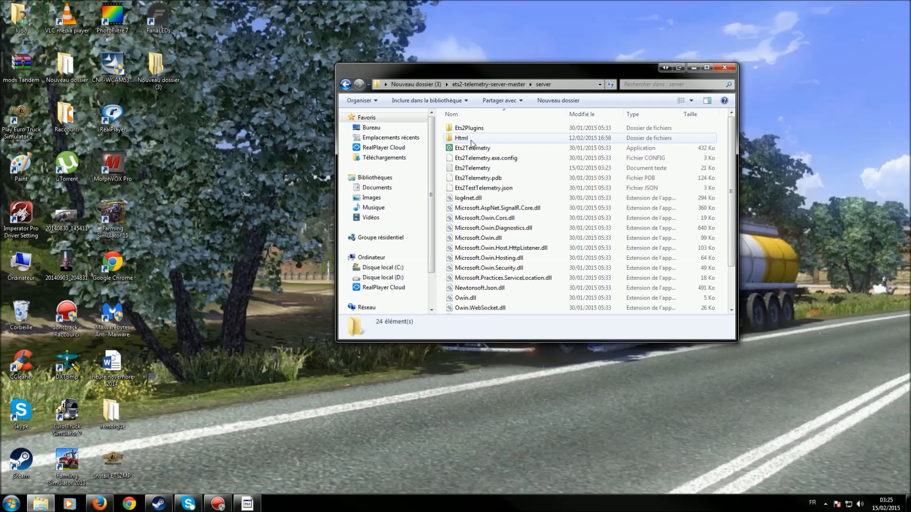
pyautogui.doubleClick(470, 149)
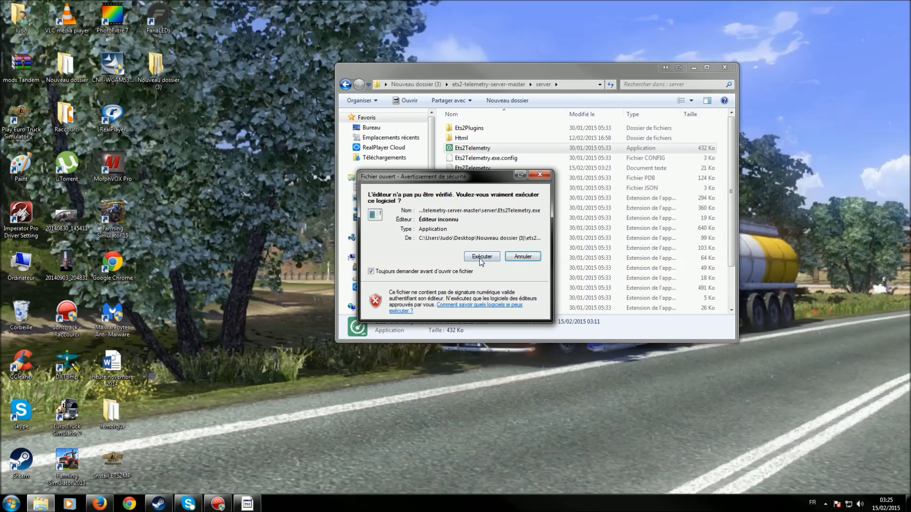
pyautogui.click(482, 259)
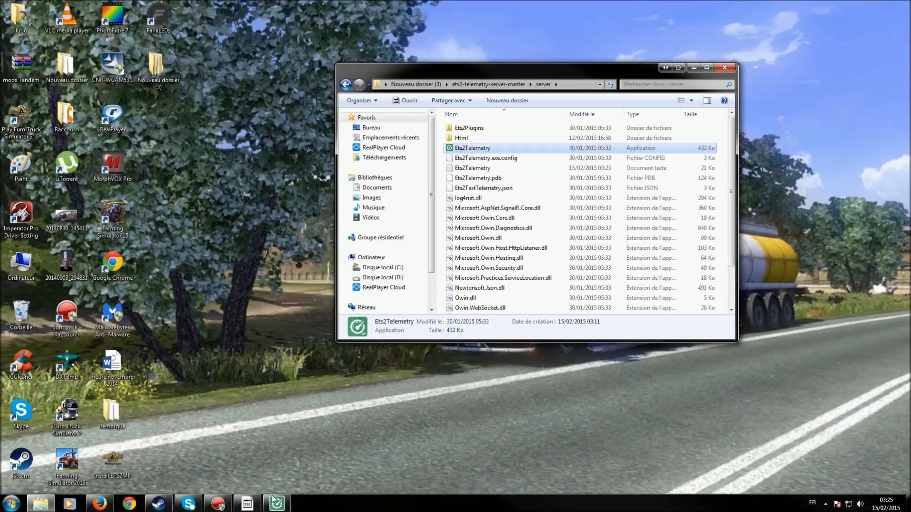
# Complete the ETS2 Telemetry Server installation from its setup window and start the server
pyautogui.click(275, 502)
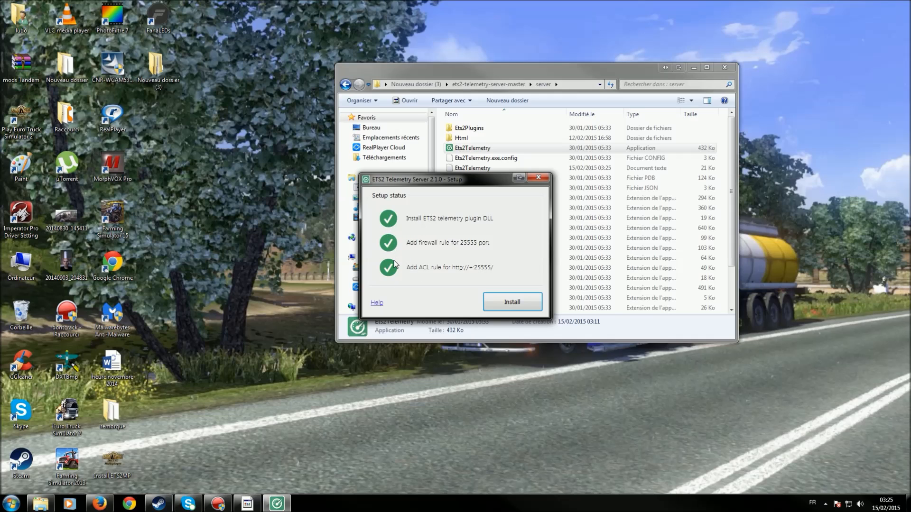
pyautogui.click(491, 311)
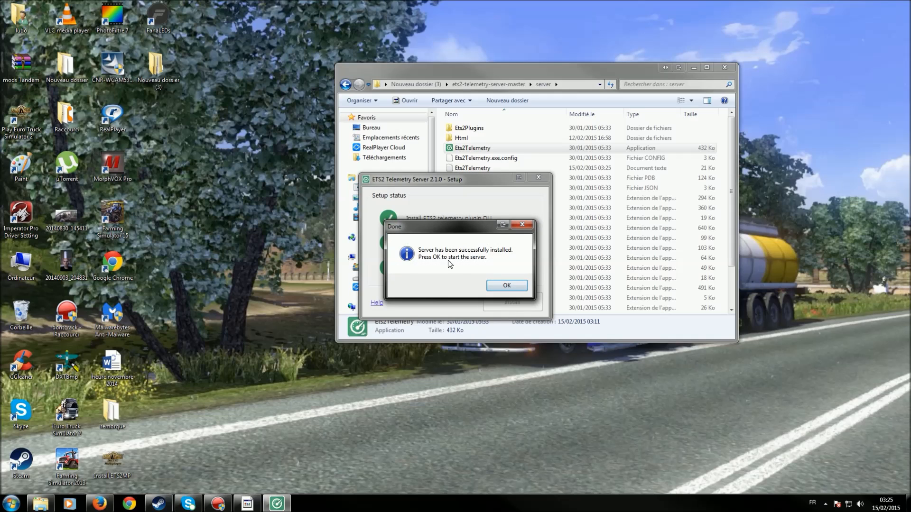
pyautogui.click(498, 288)
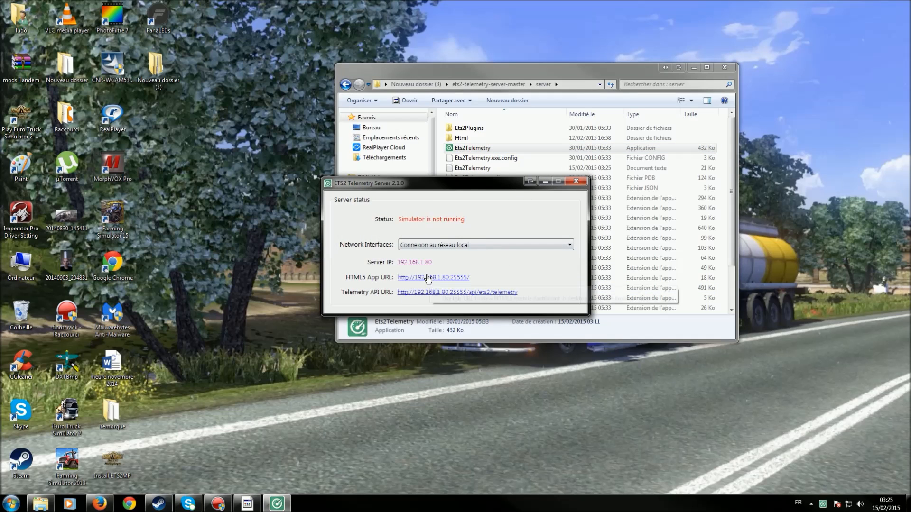
# Move the ETS2 Telemetry Server window clear over the folder window and examine the server IP meant for the mobile application
pyautogui.moveTo(427, 185); pyautogui.dragTo(545, 80)
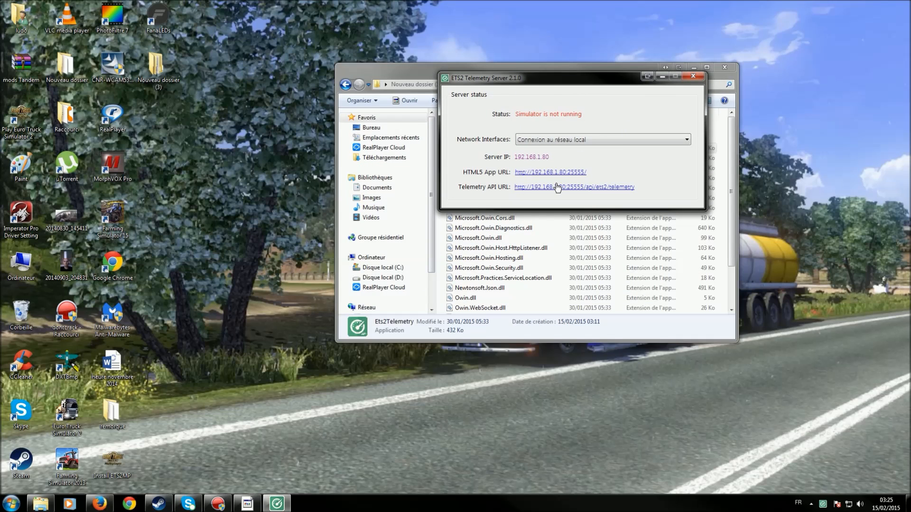
pyautogui.moveTo(545, 161)
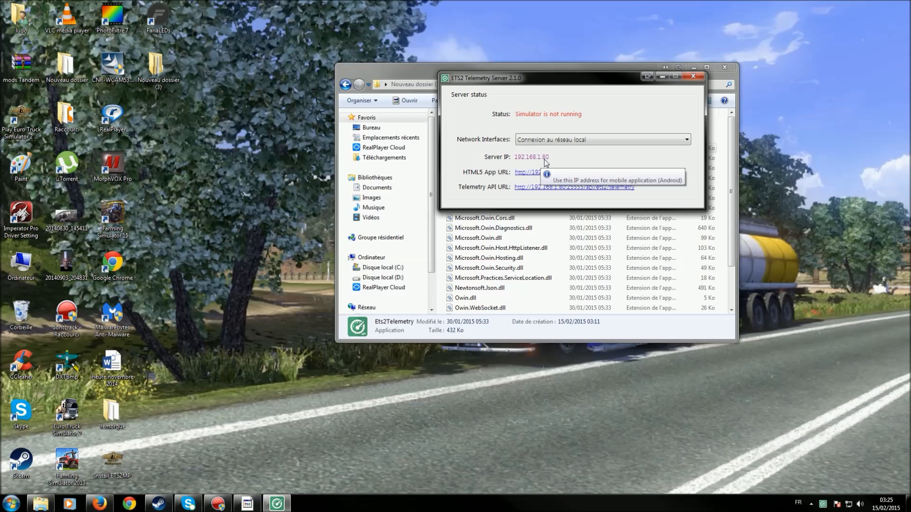
# Switch to Firefox, open the Telemetry Web Server and Mobile Dashboard forum thread from SCS Software's blog, and view the dashboard's main menu picture
pyautogui.moveTo(101, 509)
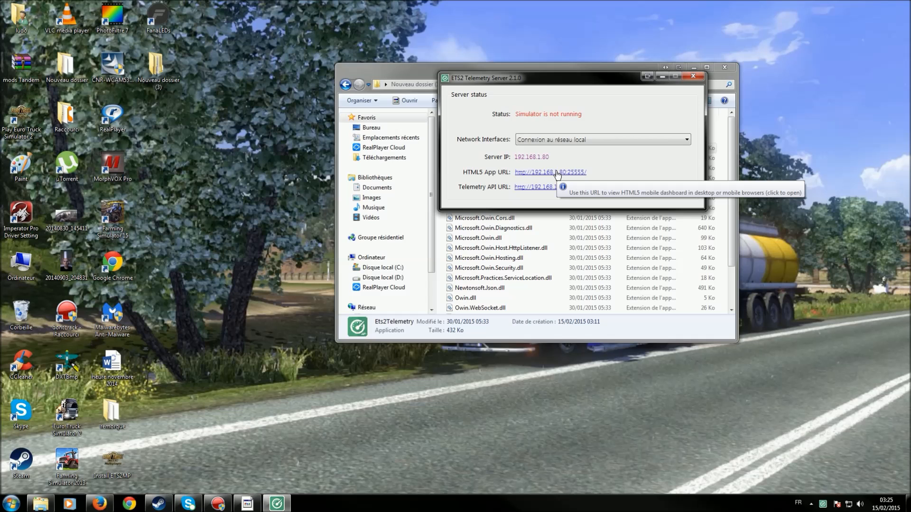
pyautogui.click(98, 505)
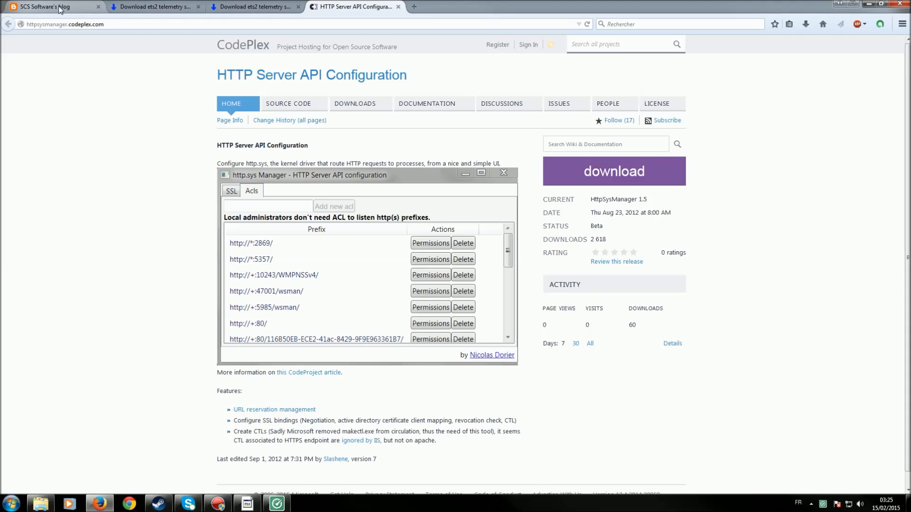
pyautogui.click(60, 9)
pyautogui.scroll(-6, 166, 231)
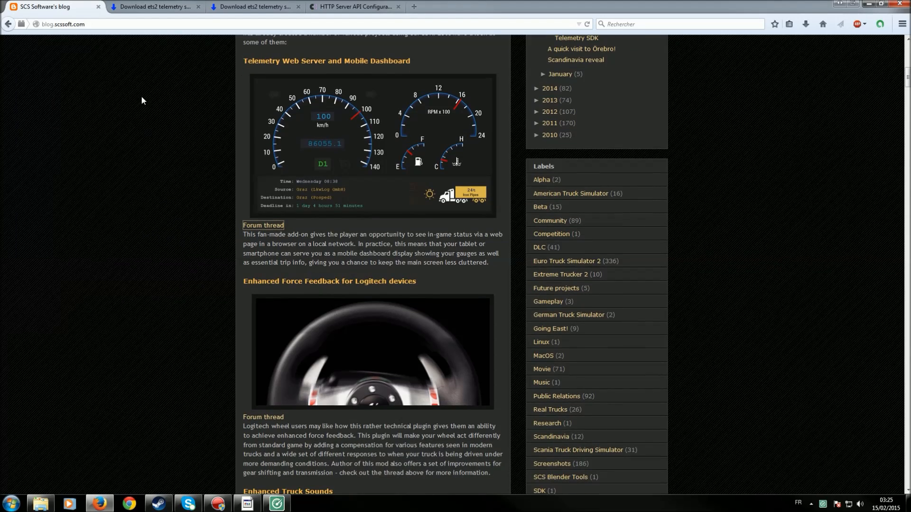
pyautogui.click(251, 119)
pyautogui.scroll(-15, 193, 274)
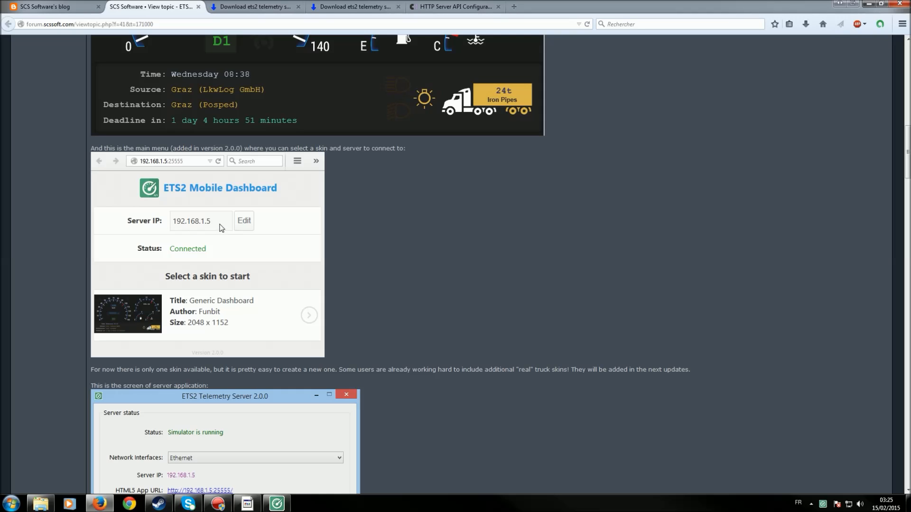
# Bring up the ETS2 Telemetry Server window, minimise it to the notification area and check its icon among the hidden ones
pyautogui.click(277, 503)
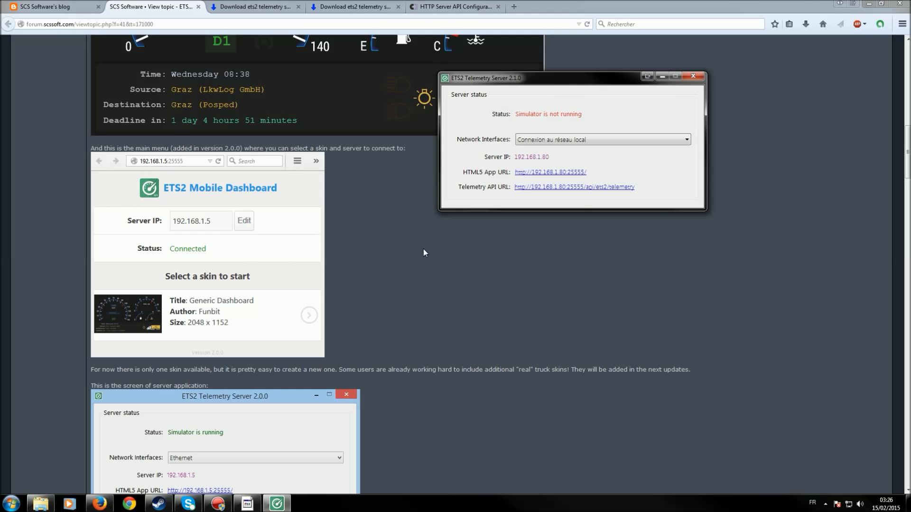
pyautogui.click(662, 77)
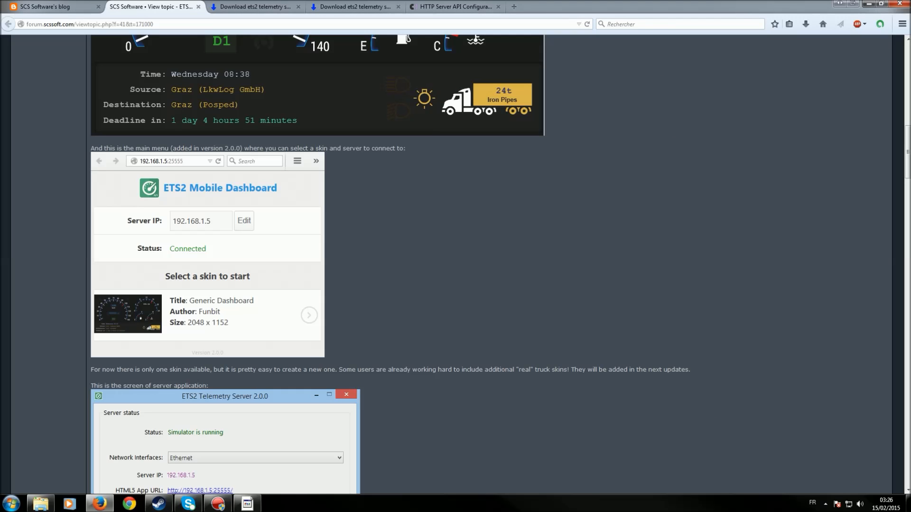
pyautogui.click(826, 504)
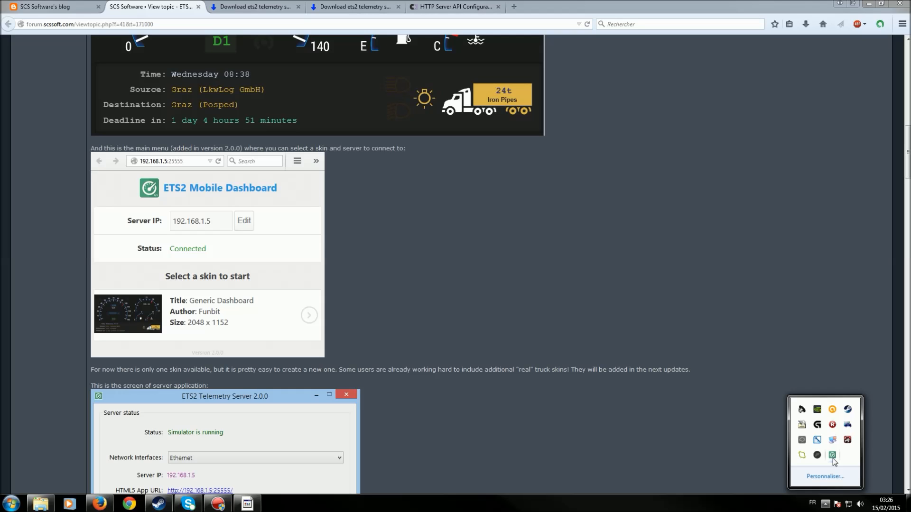
pyautogui.click(471, 255)
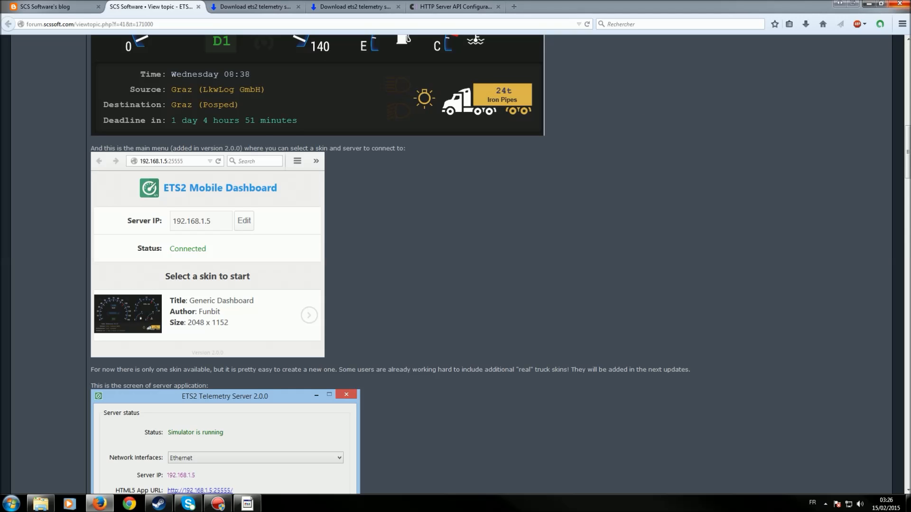
# Clear the desktop by minimising the browser and closing the server folder and http.sys Manager windows
pyautogui.click(873, 7)
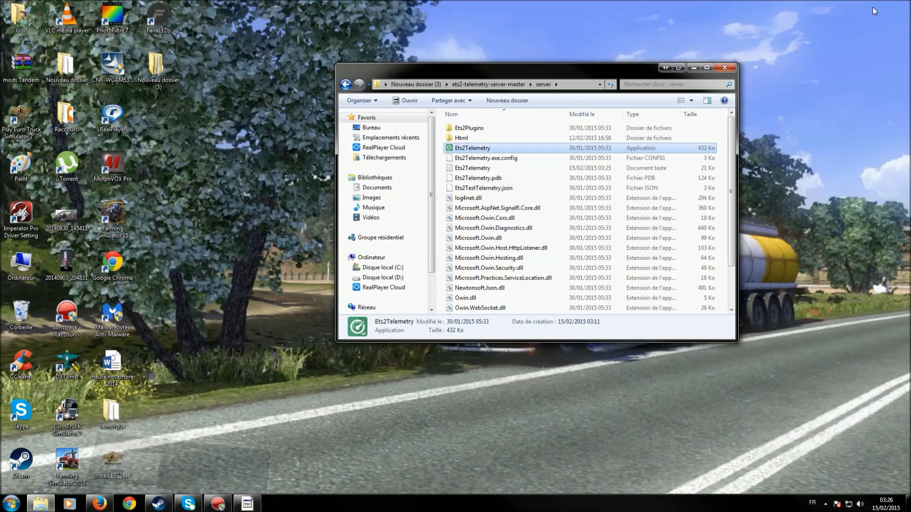
pyautogui.click(724, 68)
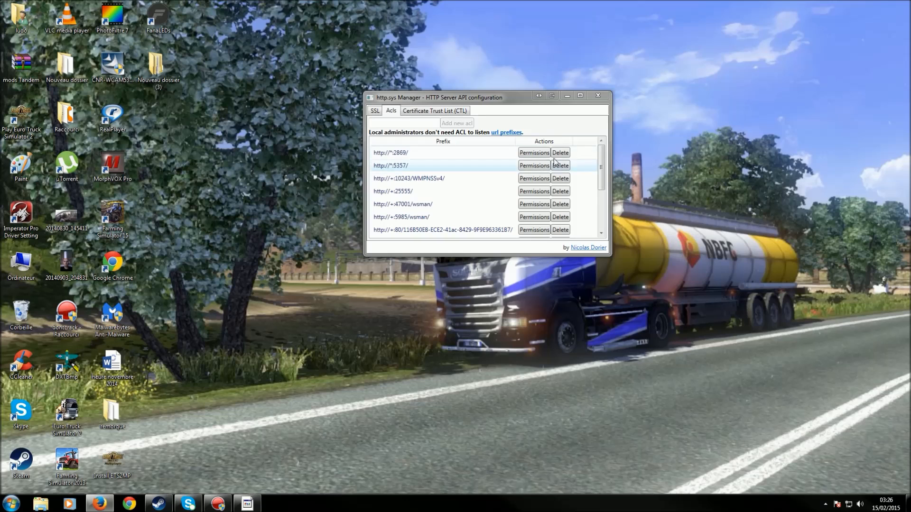
pyautogui.click(599, 97)
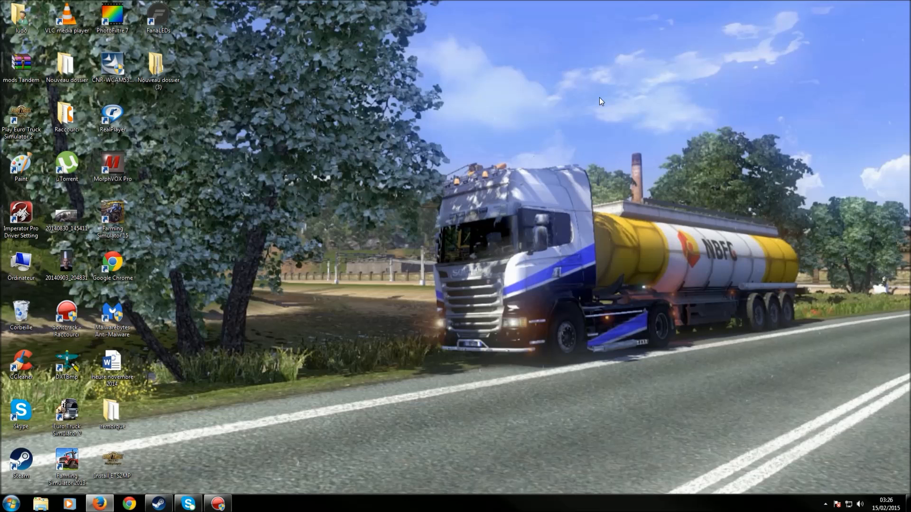